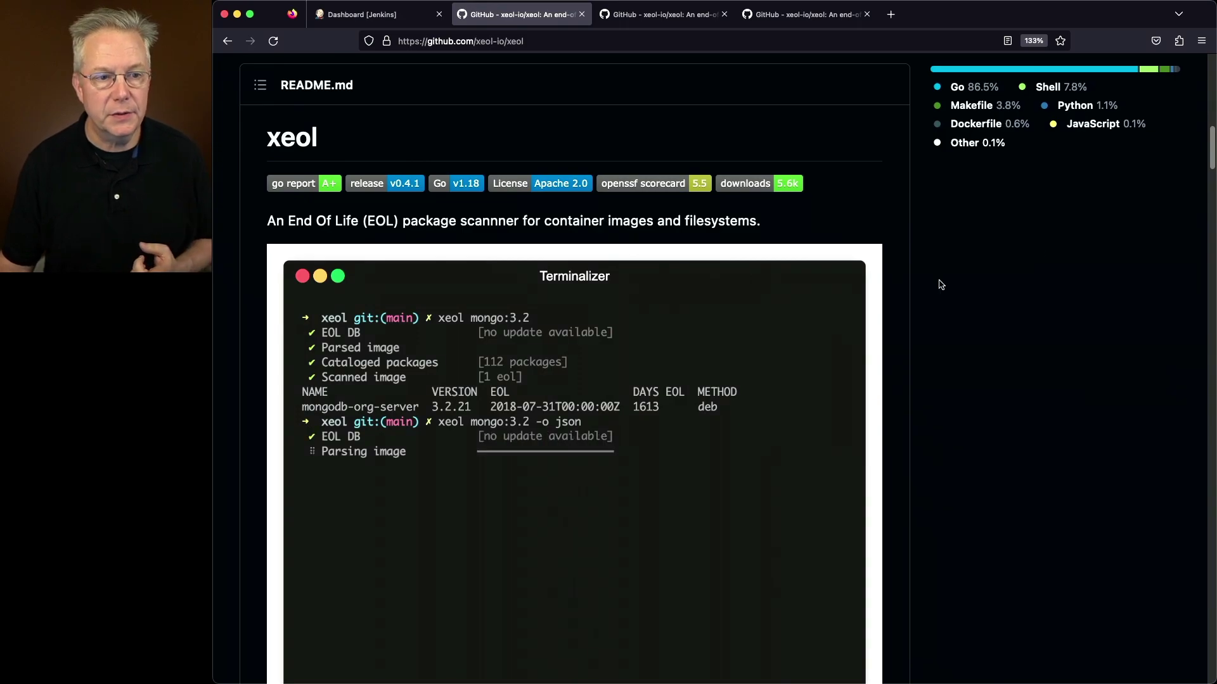
Step: Switch to Jenkins and review the xeol pipeline's current script and the console output of build #1
left_click(367, 14)
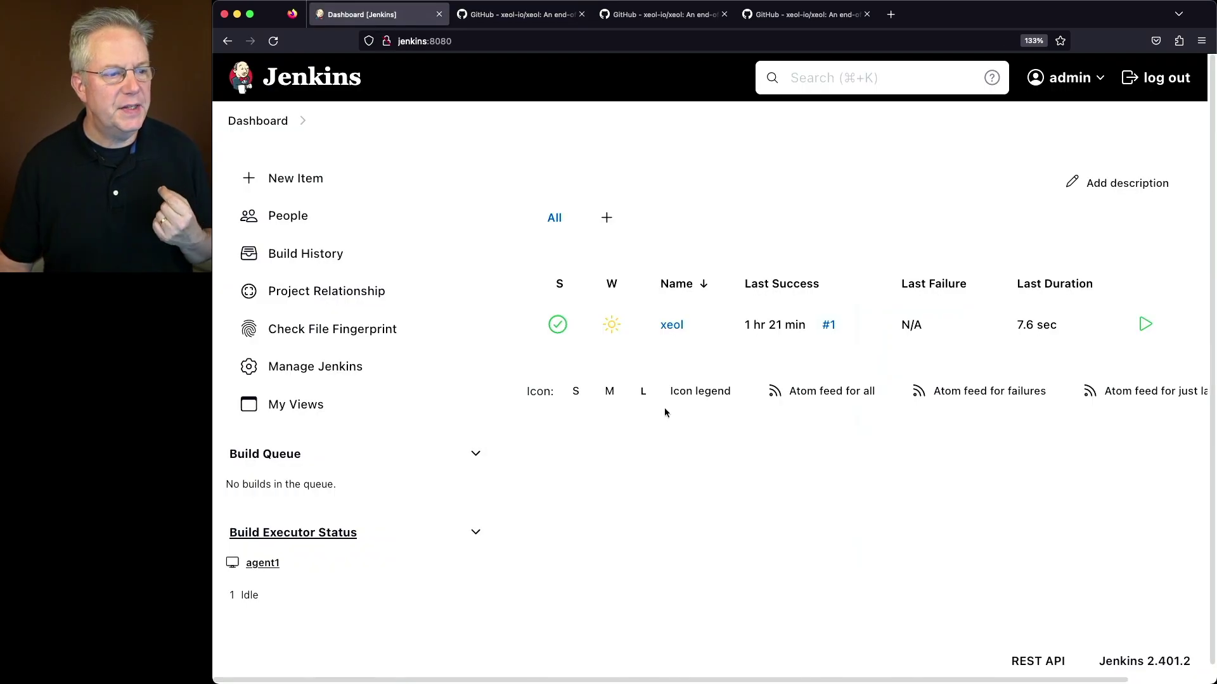
left_click(674, 325)
left_click(323, 292)
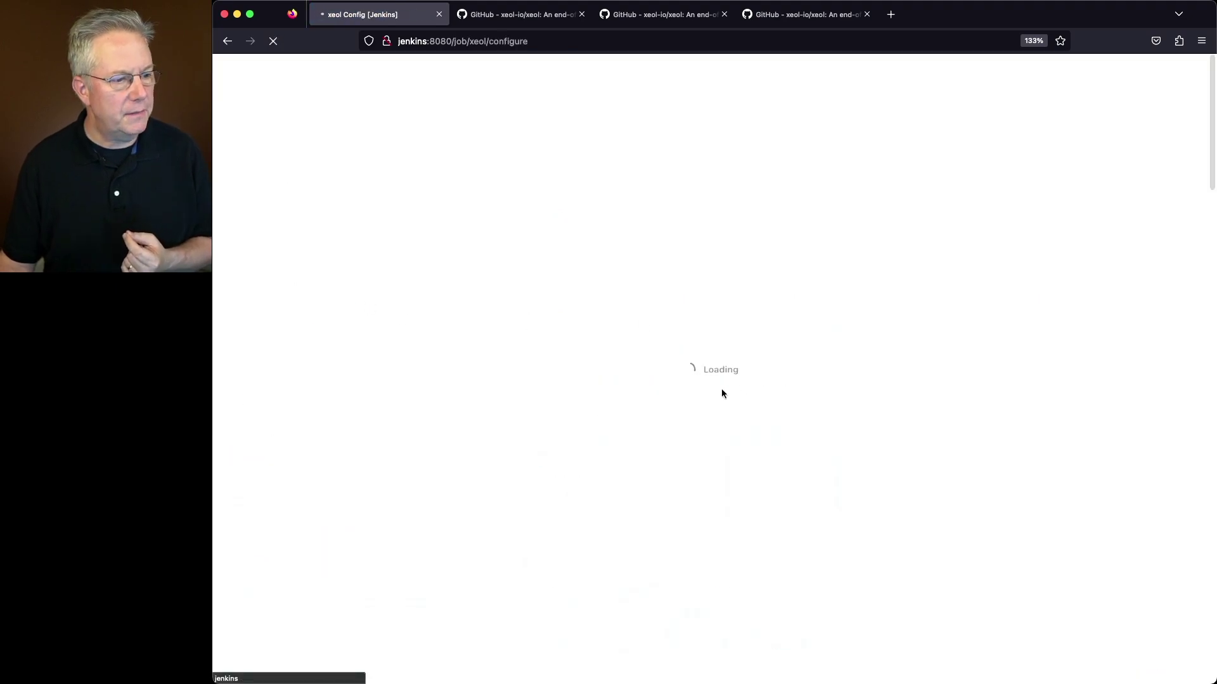
scroll(722, 387, "down", 15)
scroll(723, 388, "down", 2)
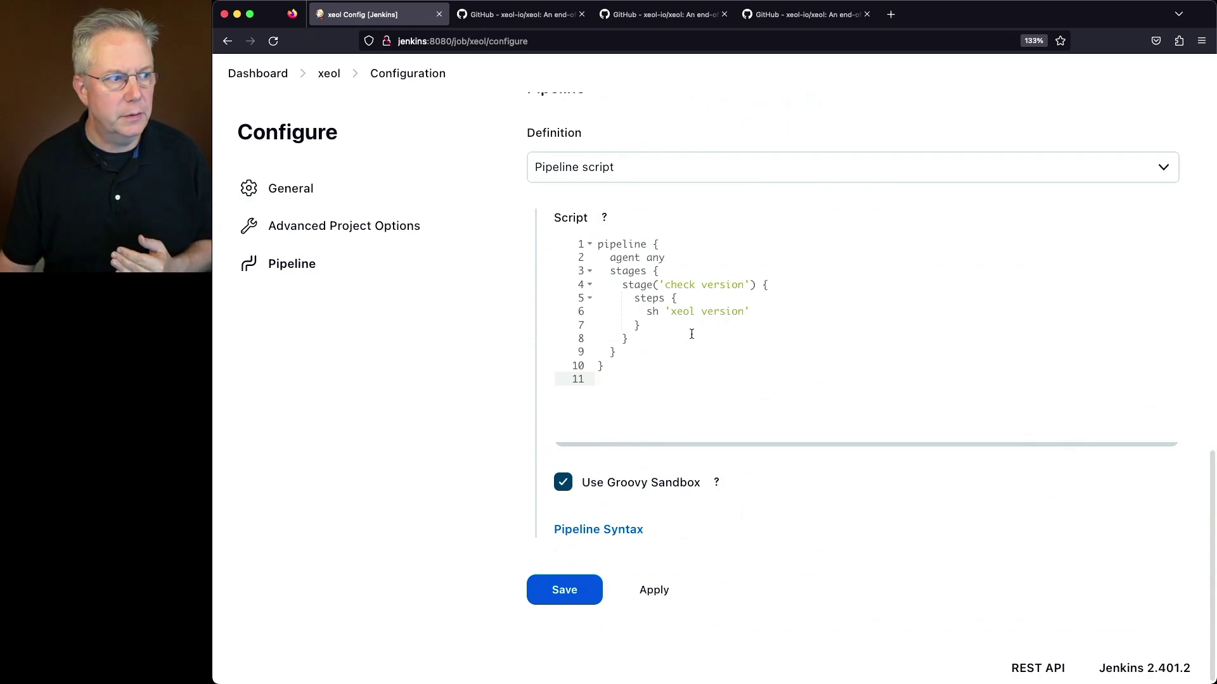
left_click(329, 74)
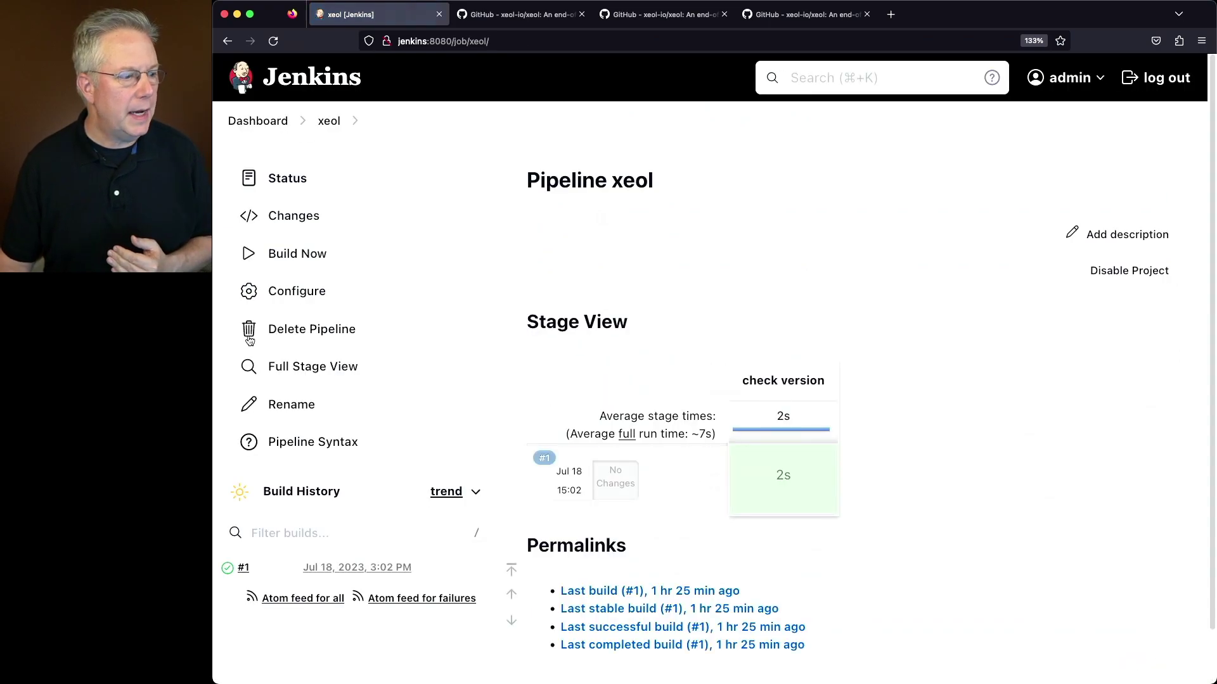
left_click(228, 571)
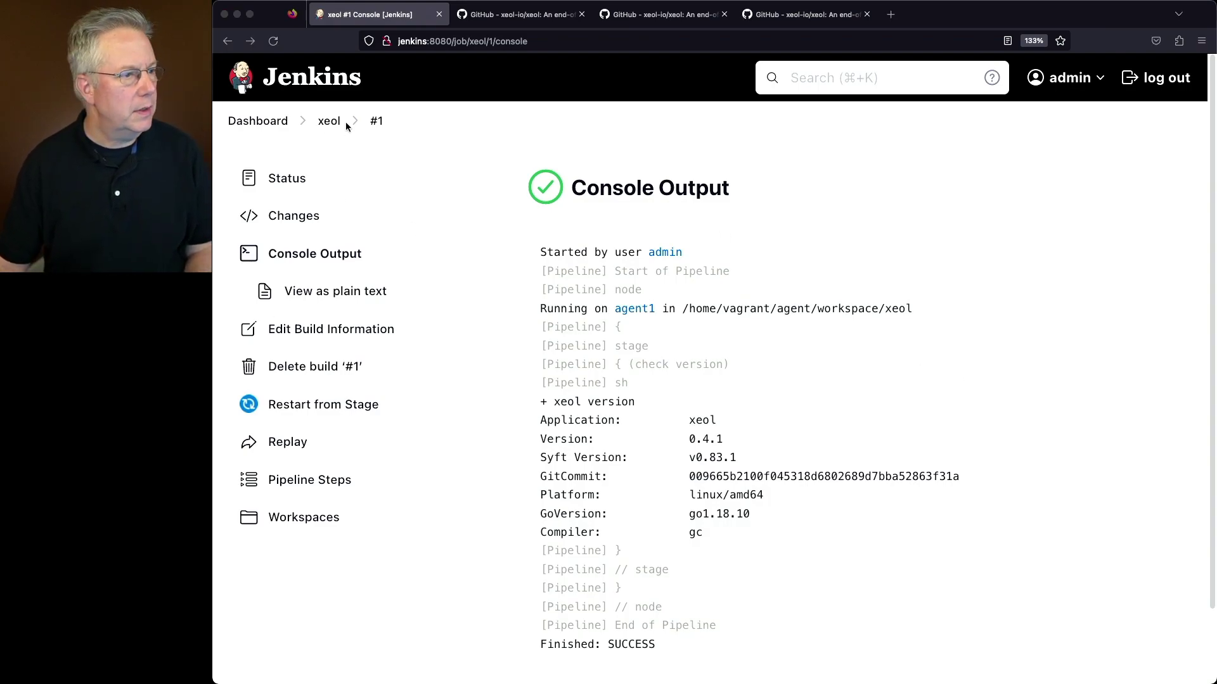
Step: Add a "scan" stage after "check version" in the xeol pipeline script, running sh 'xeol jenkins/jenkins:2.190.1-slim', and save the configuration
left_click(329, 121)
left_click(295, 285)
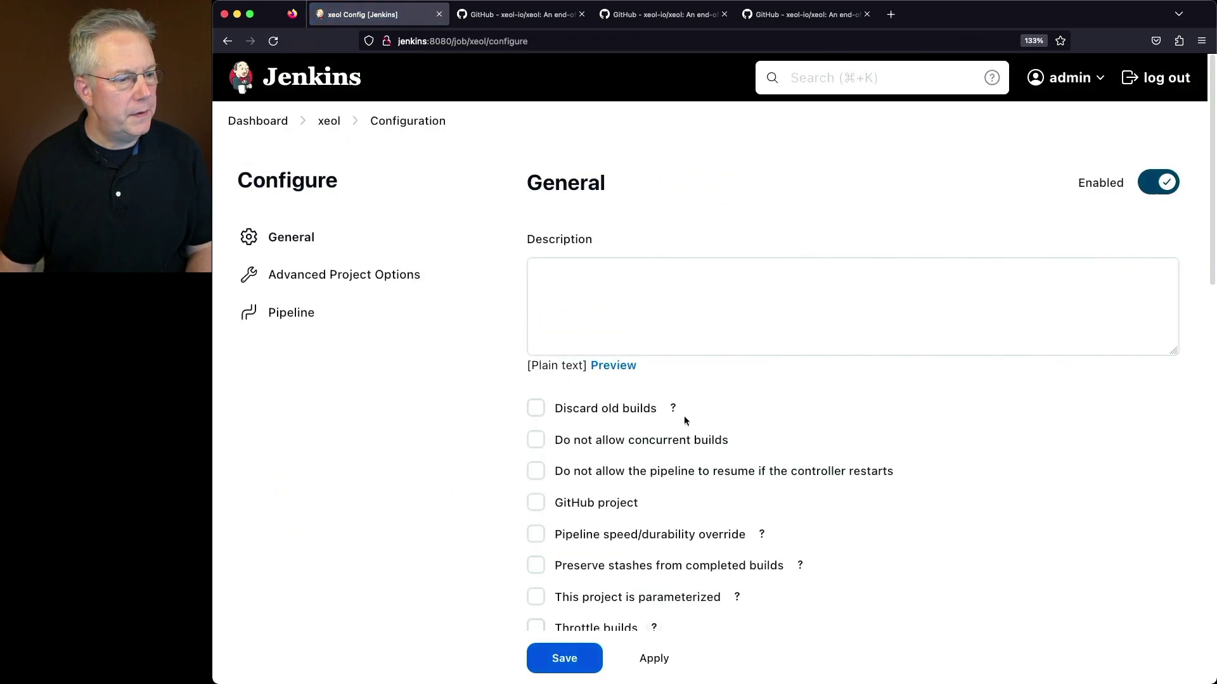
scroll(674, 412, "down", 15)
left_click(672, 411)
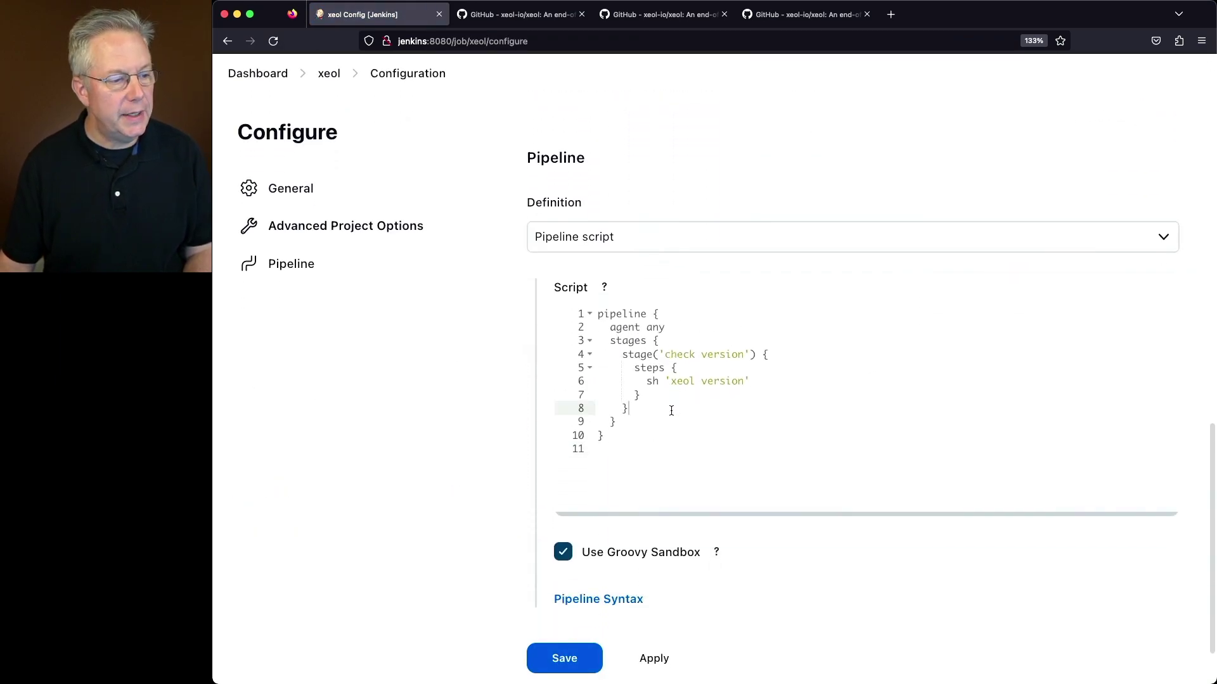
key("Return")
type("stage(\"scan\") {")
key("Return")
type("steps {")
key("Return")
type("sh 'xeol jenkins/jenkins:2.190.1-slim")
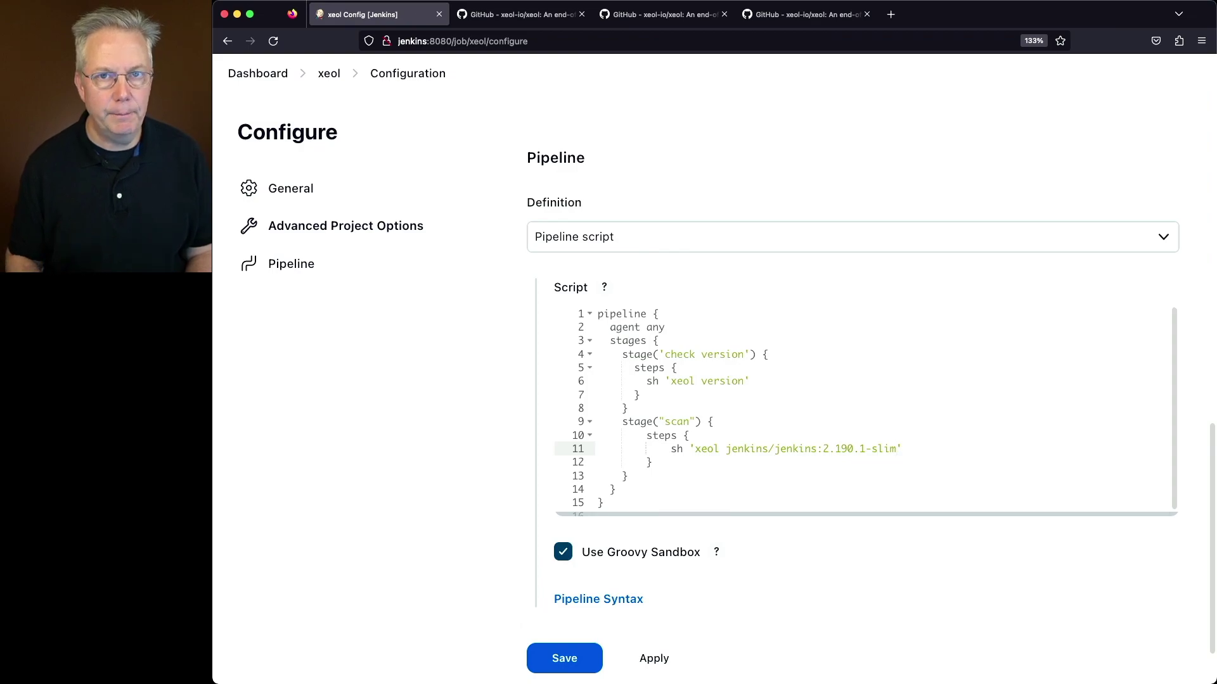
left_click(580, 671)
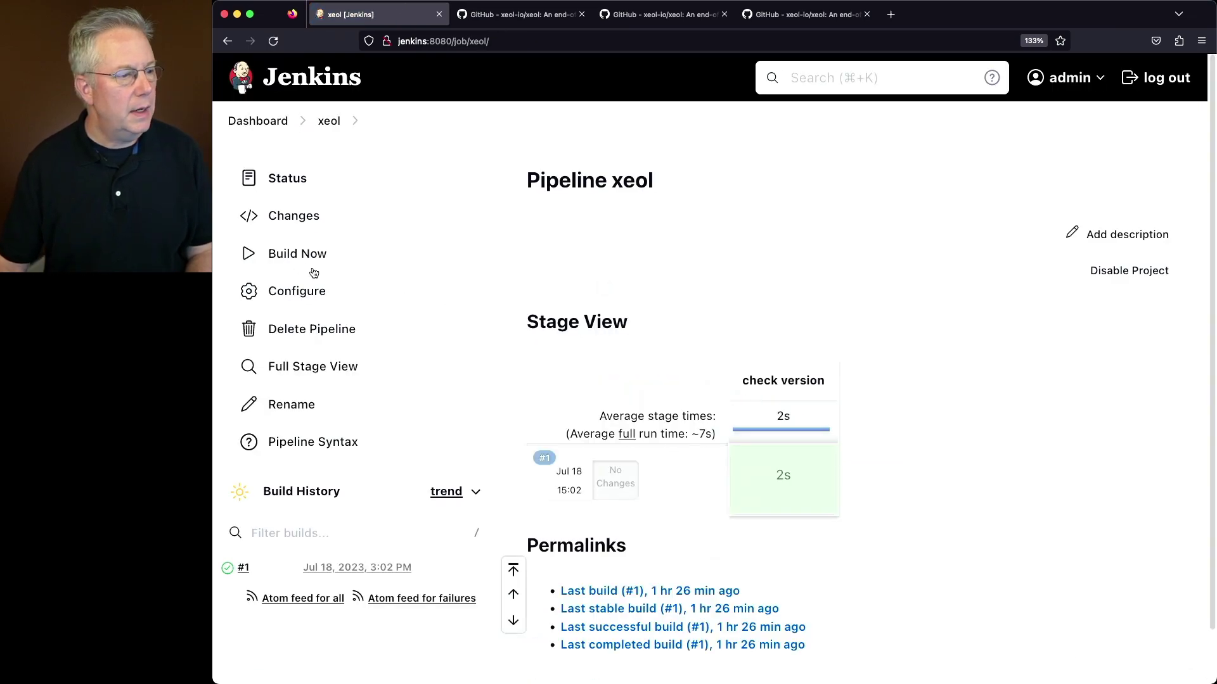
Step: Run the xeol pipeline and examine the package name, EOL date and days EOL in the new build's console output
left_click(283, 255)
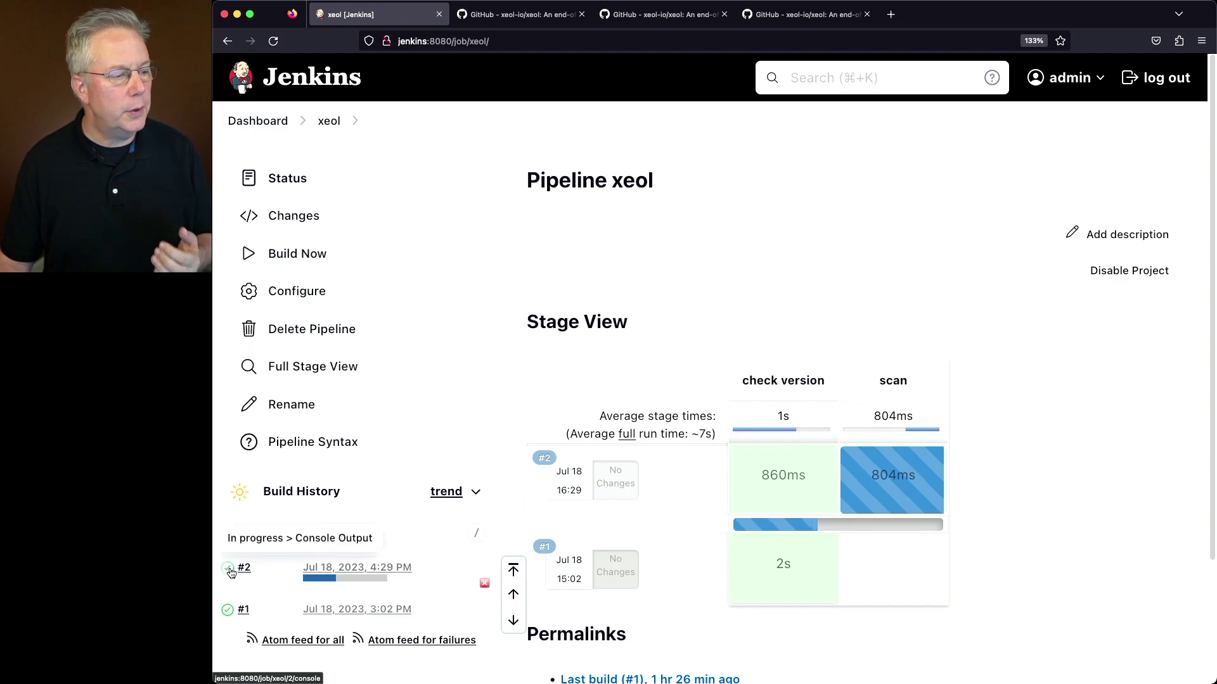
left_click(230, 570)
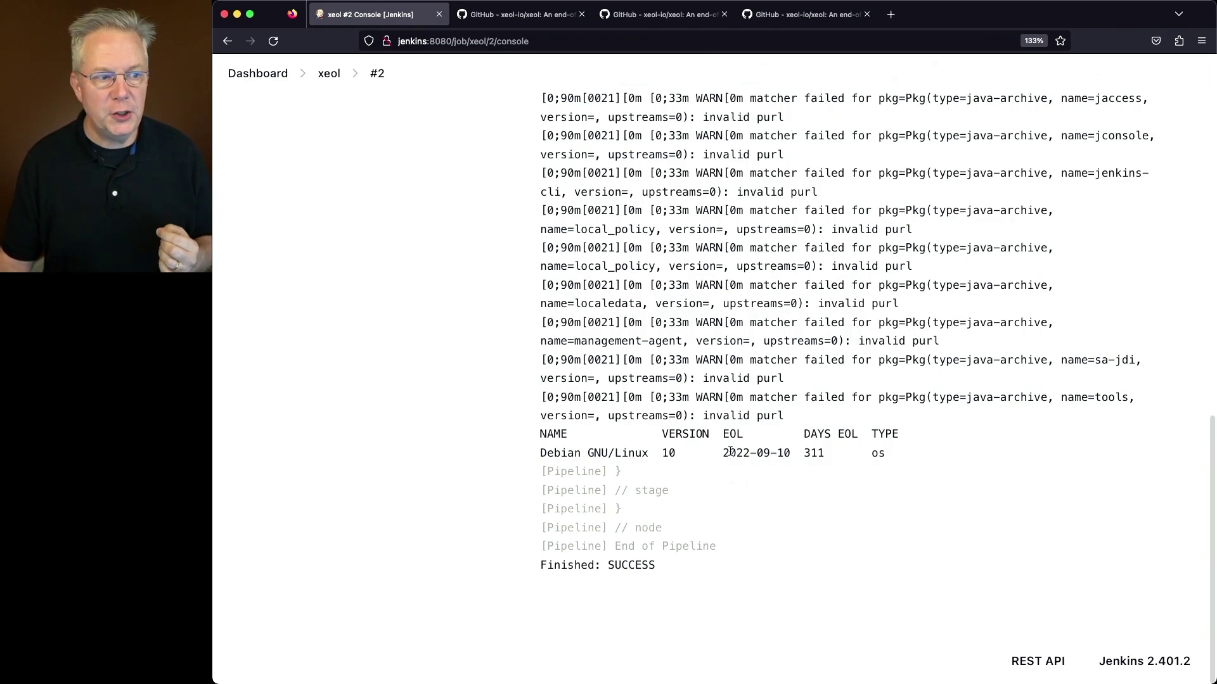
left_click_drag(555, 453, 657, 456)
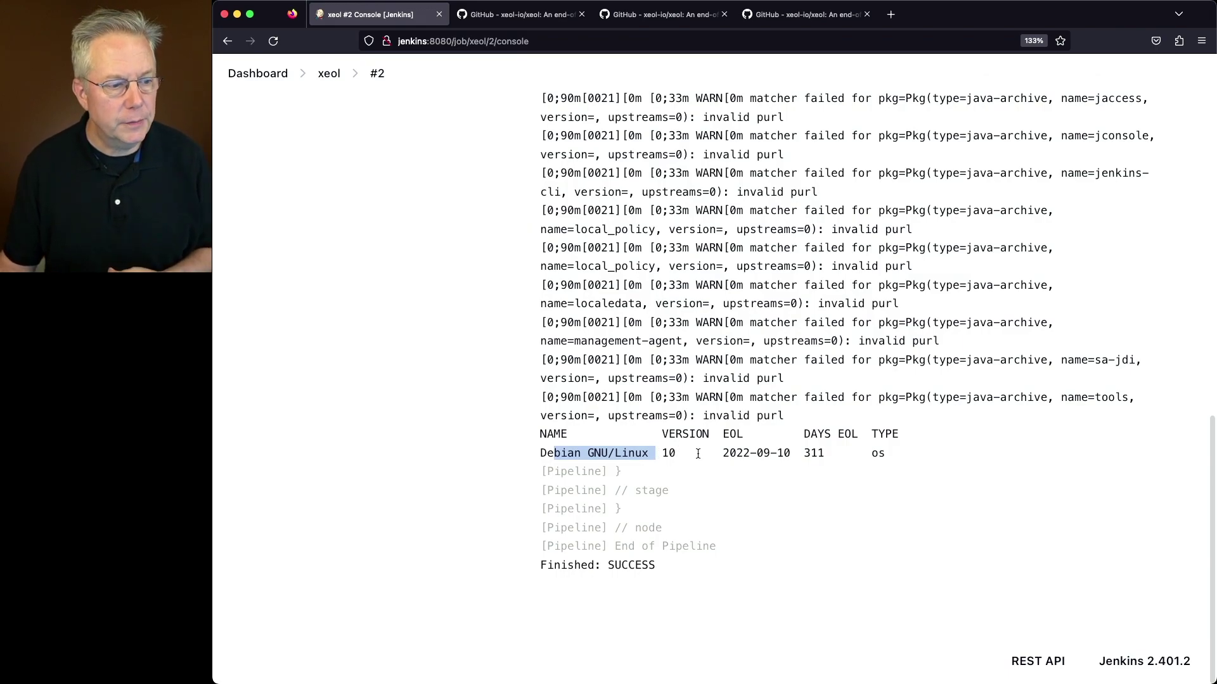
left_click_drag(723, 454, 795, 458)
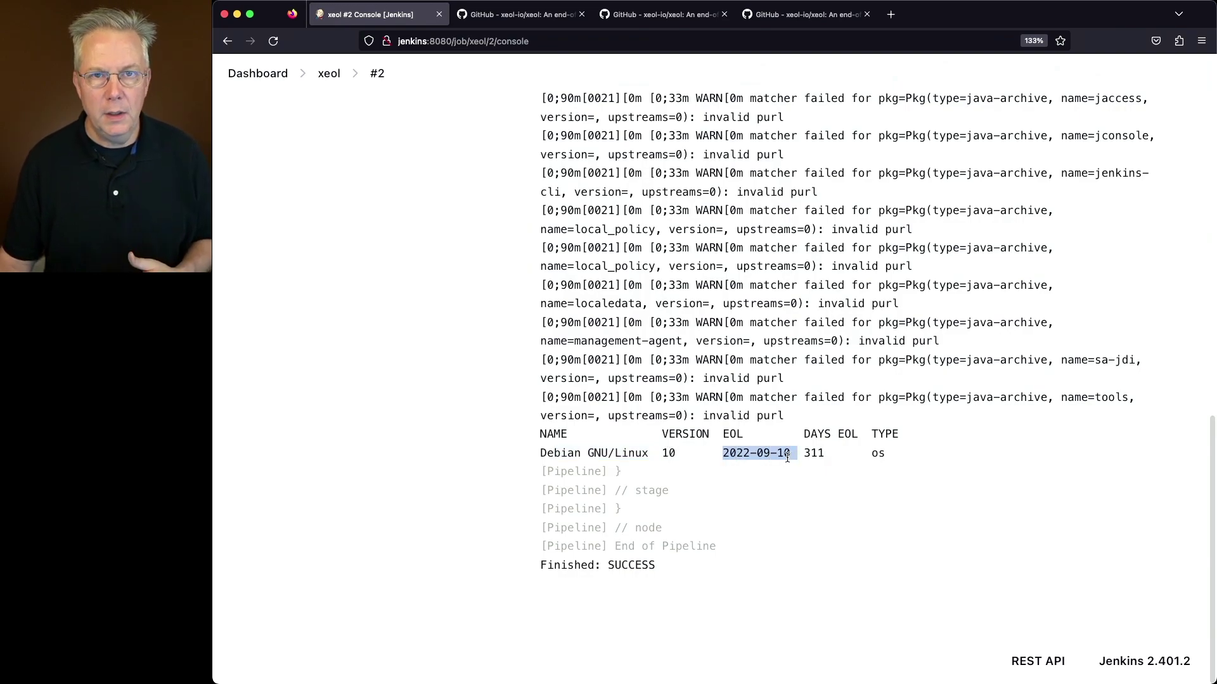
left_click(805, 456)
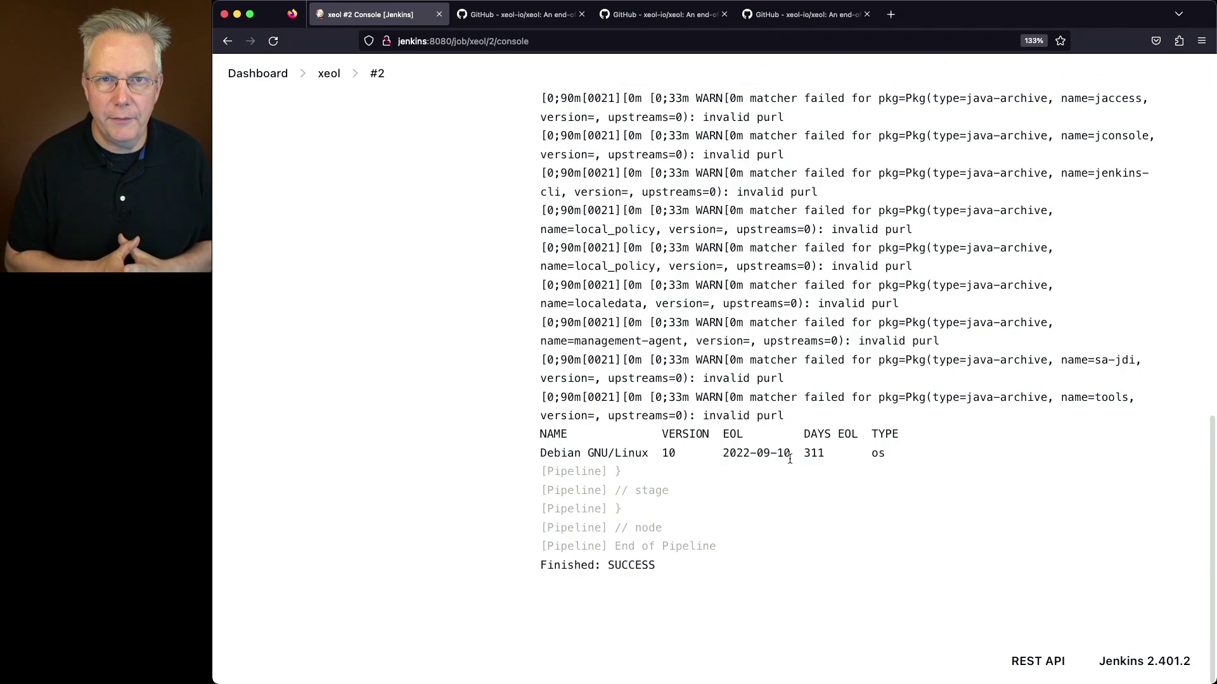
Step: Read the xeol README on GitHub down to the sections explaining EOL software and the source of its data
left_click(515, 14)
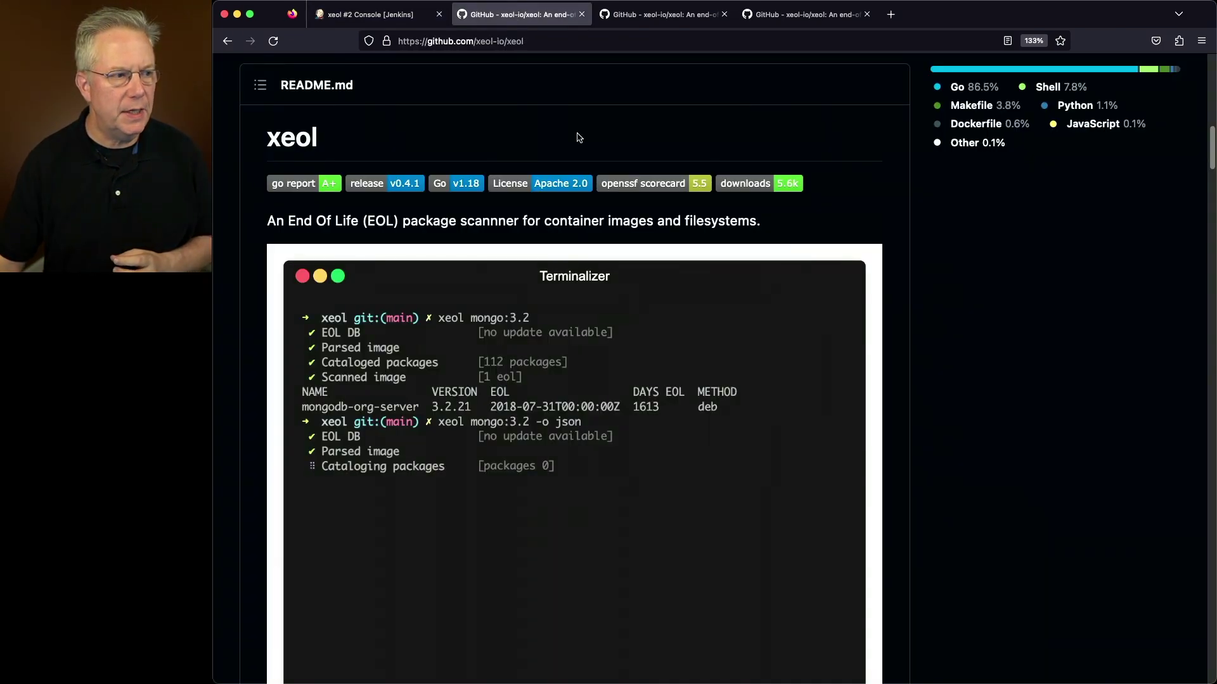
scroll(691, 380, "down", 20)
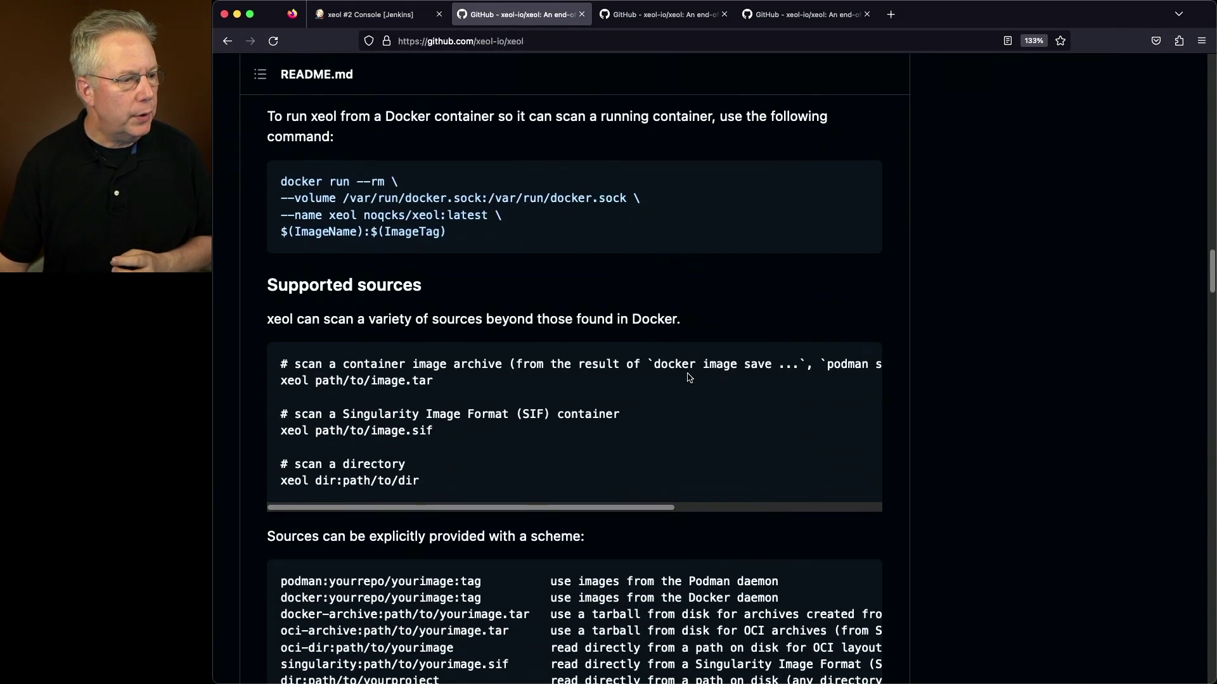
scroll(689, 377, "down", 10)
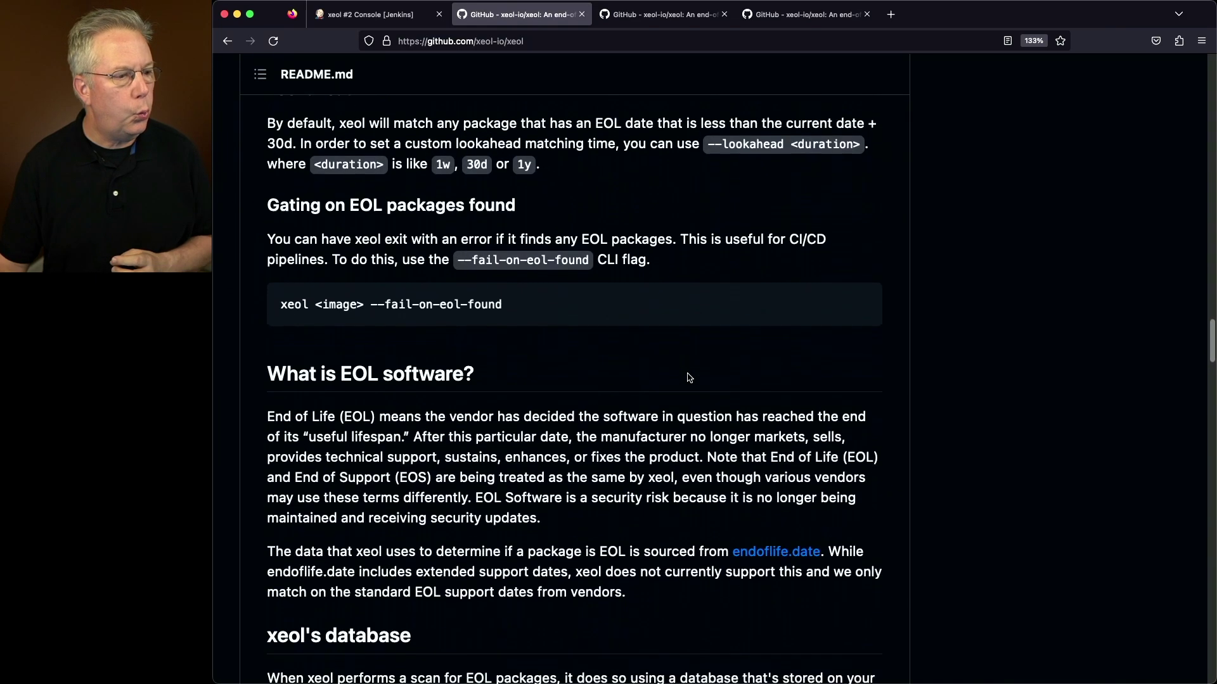
scroll(687, 375, "down", 2)
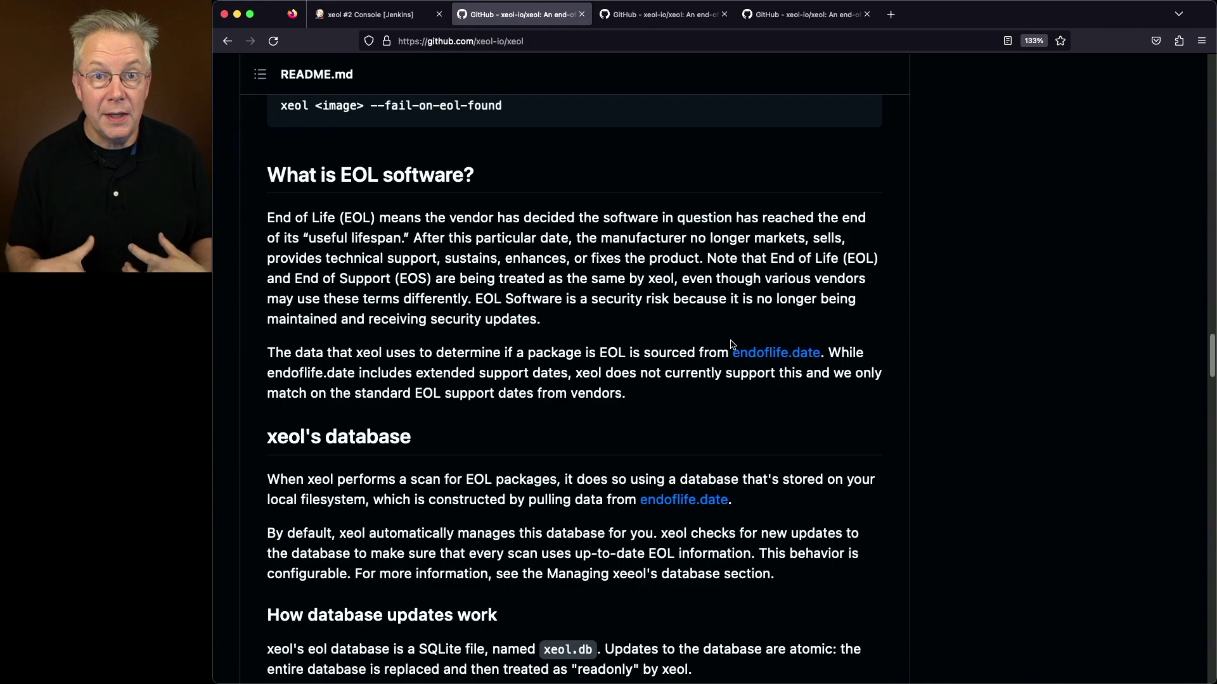
Step: Return to the xeol pipeline in Jenkins and check the scan stage of build #2 in the stage view
key("ctrl+shift+Tab")
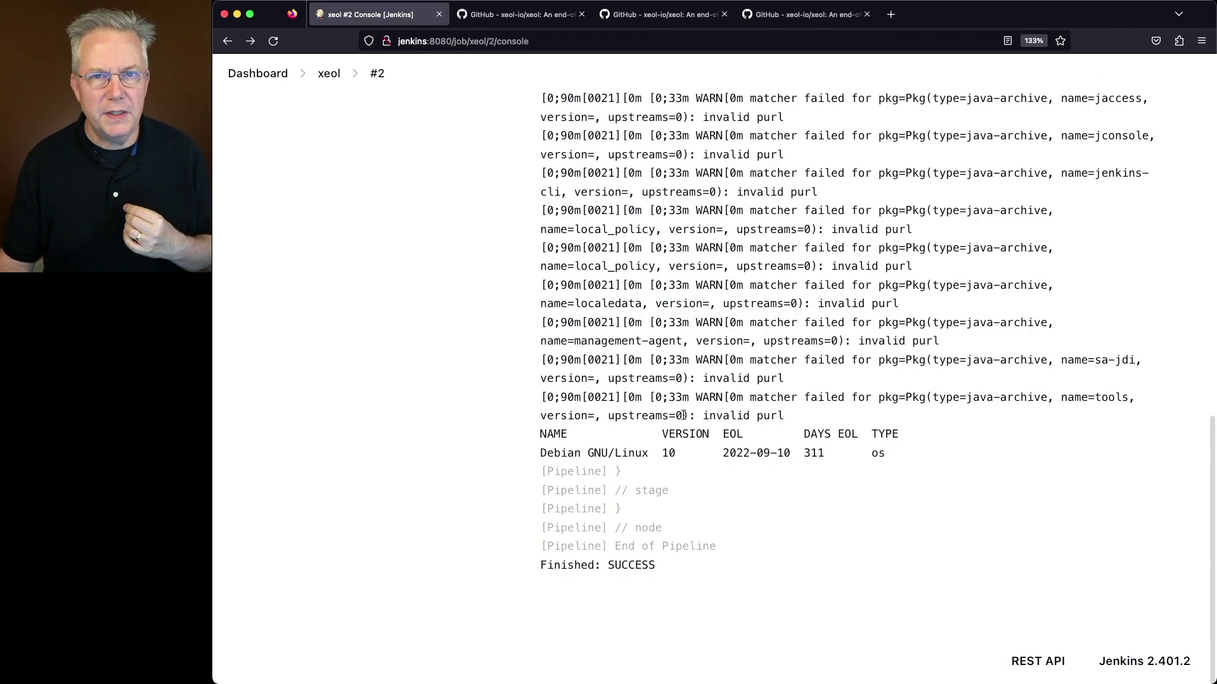
left_click(336, 78)
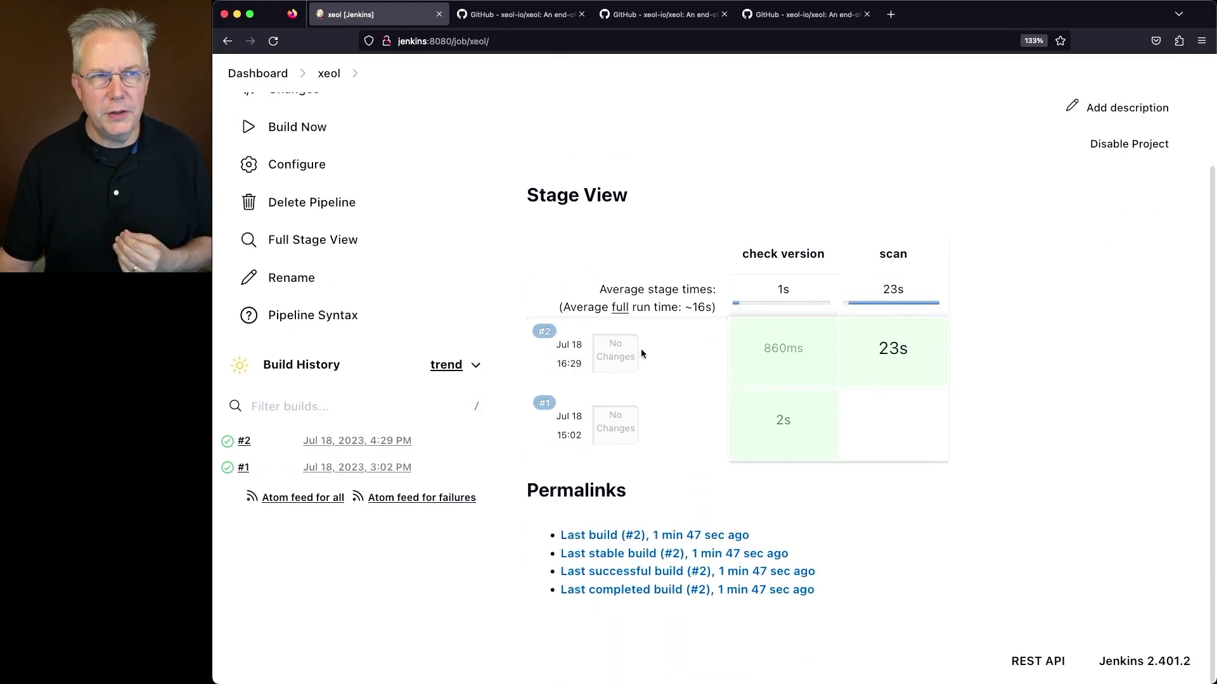
mouse_move(816, 359)
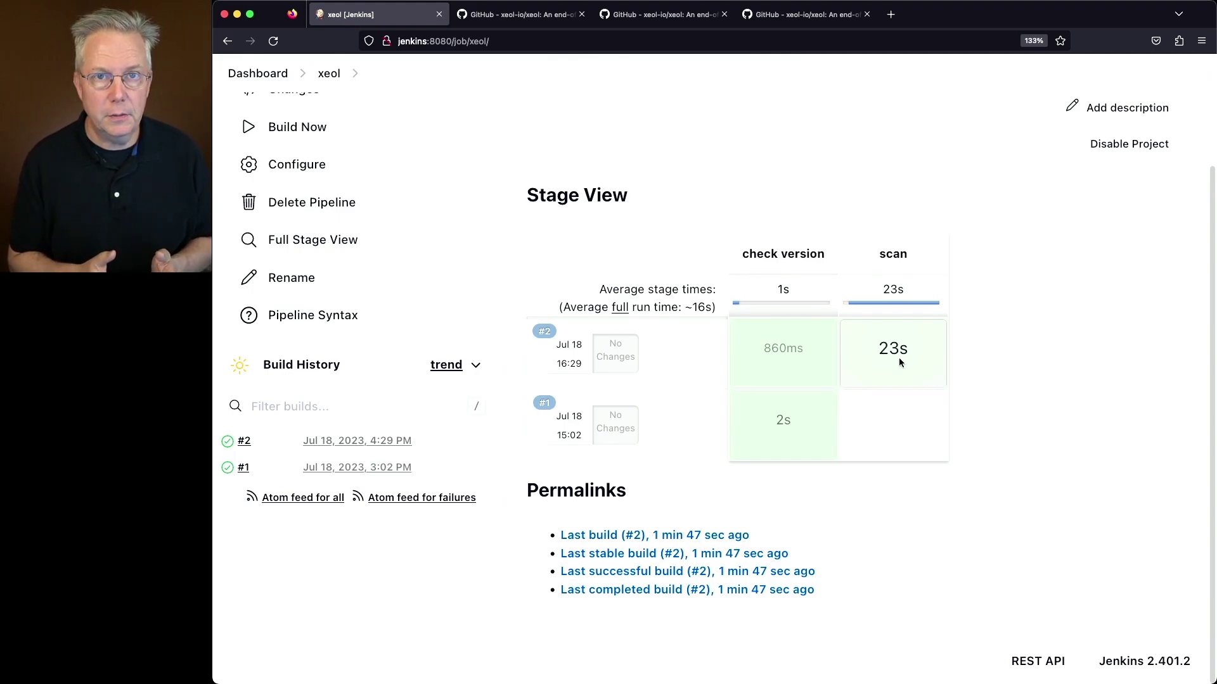
Step: Look up the EOL gating flag in the xeol README, append --fail-on-eol-found to the pipeline's scan command, and save
left_click(665, 14)
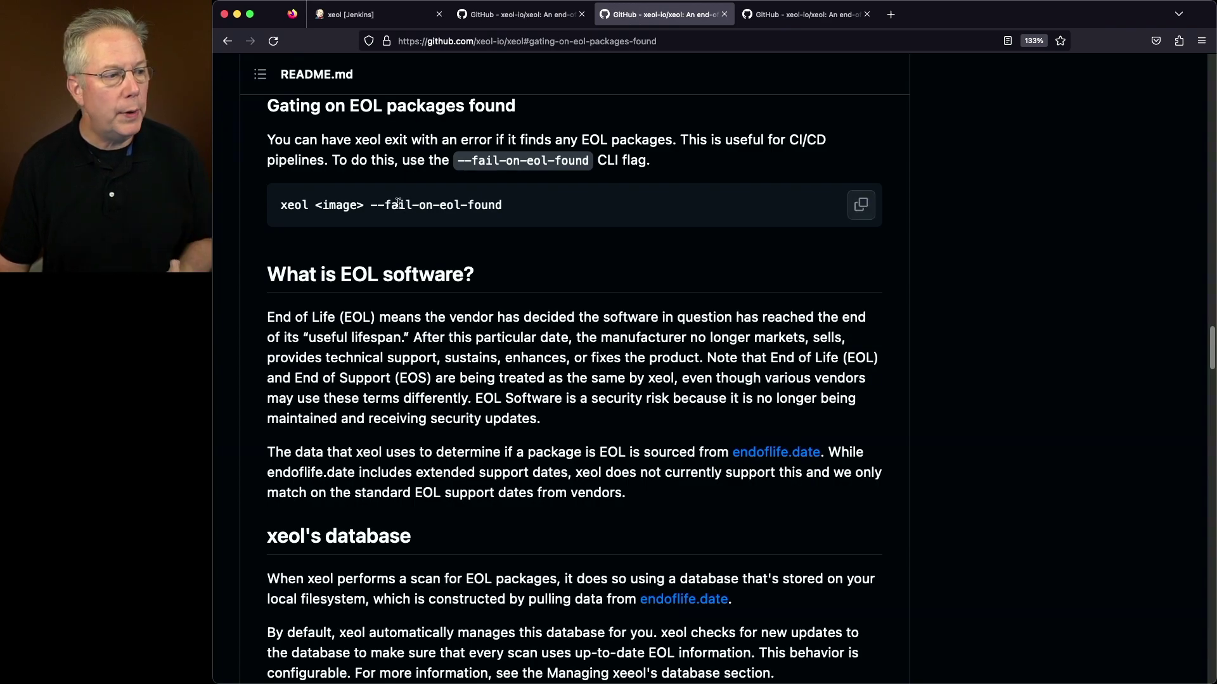
left_click_drag(372, 207, 505, 210)
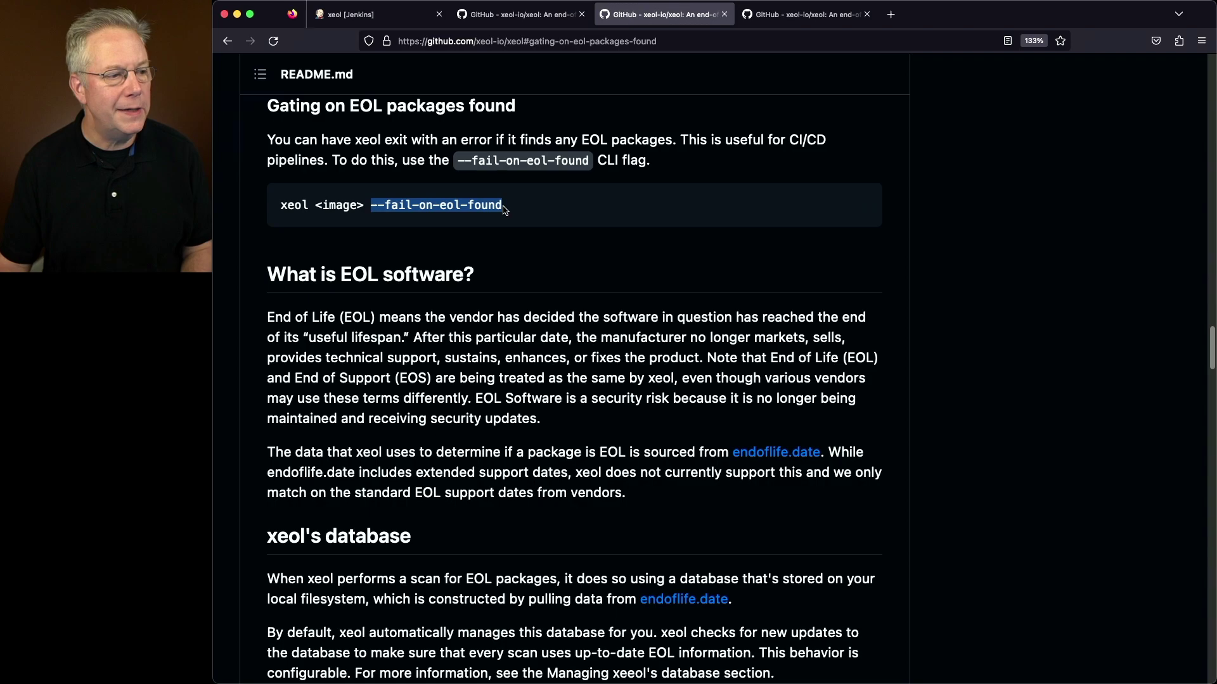
left_click(370, 19)
left_click(300, 168)
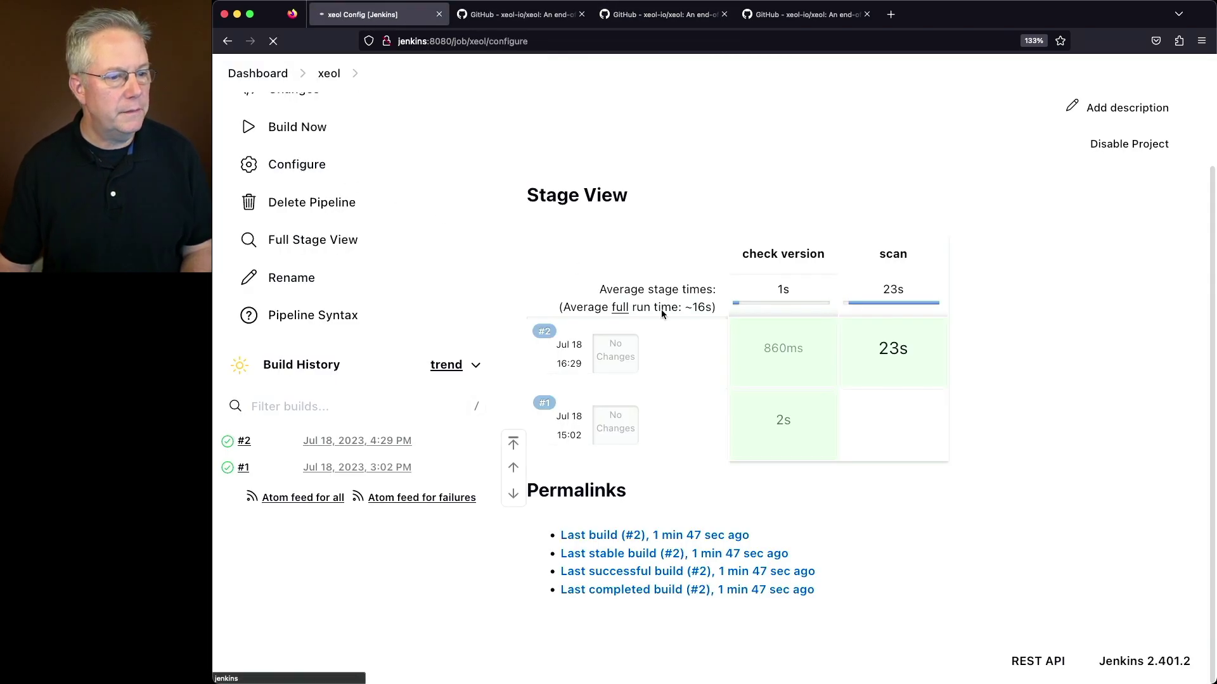
scroll(731, 375, "down", 10)
left_click(896, 544)
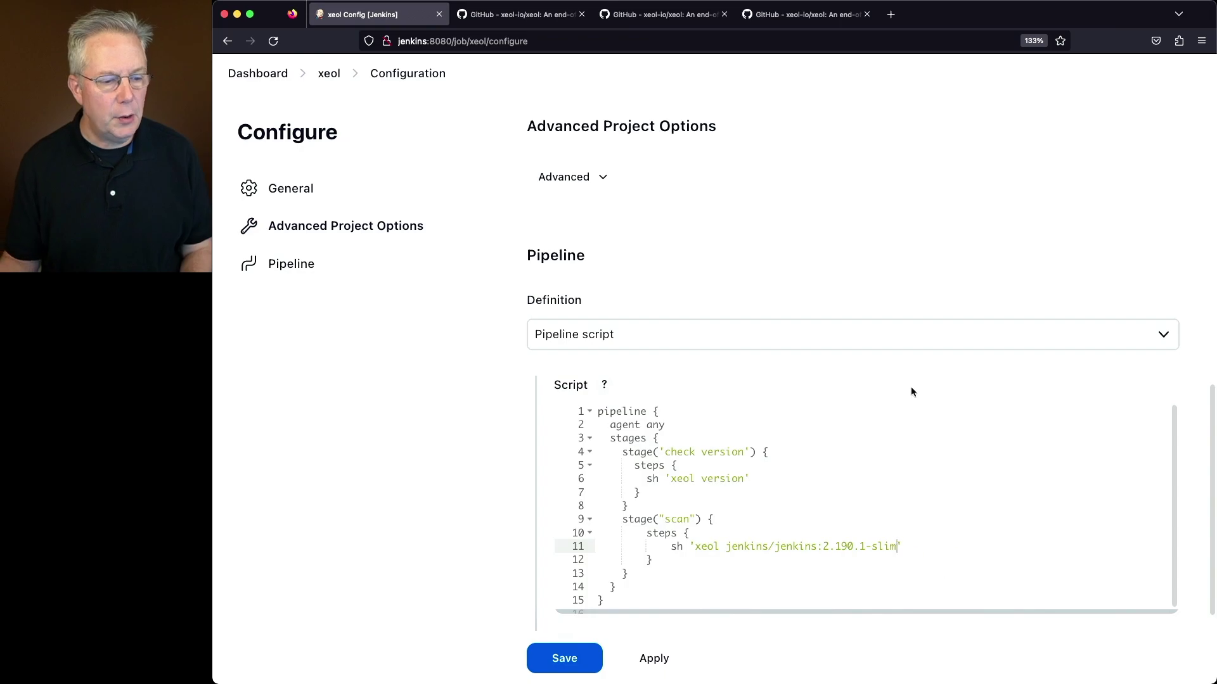
type("--fail-on-eol-found")
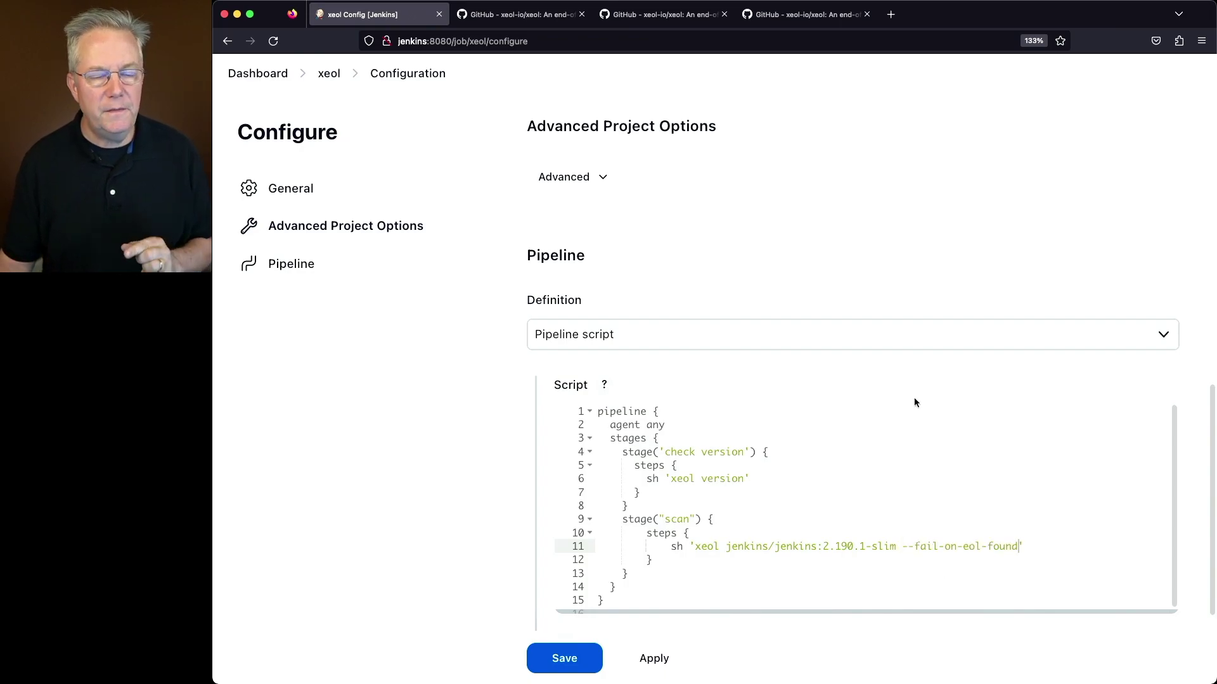
left_click(565, 661)
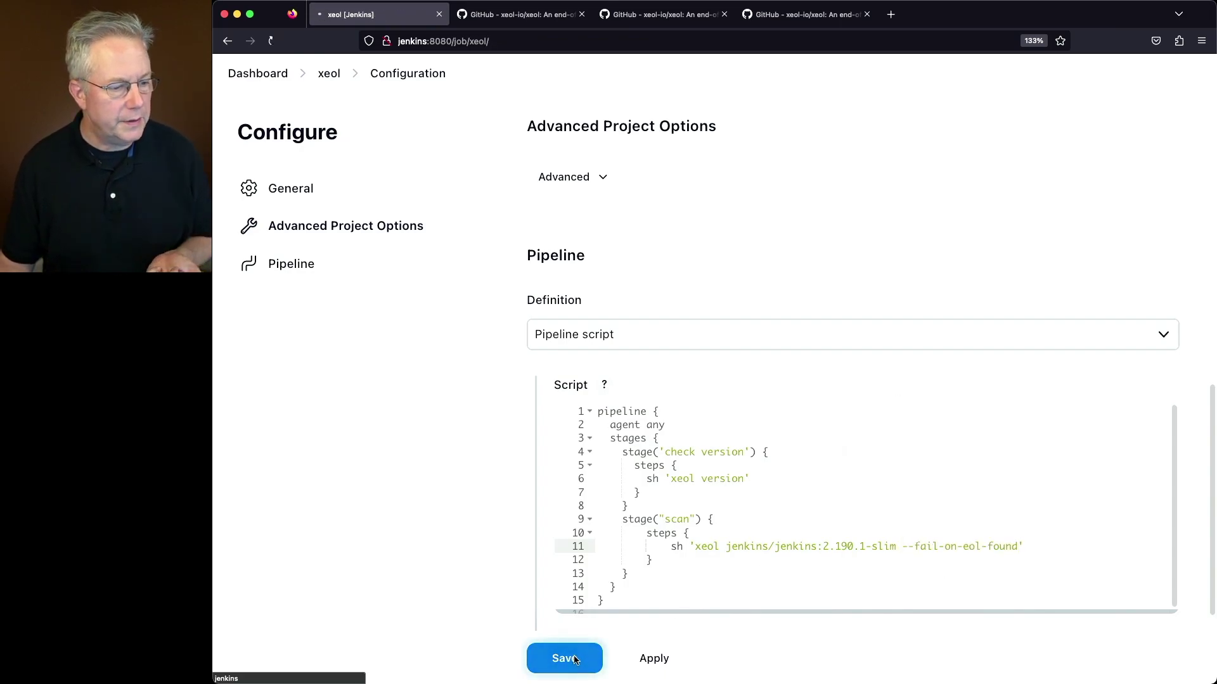
Step: Run the xeol pipeline again and examine the detected package, error lines and exit code in the new build's console output
left_click(313, 260)
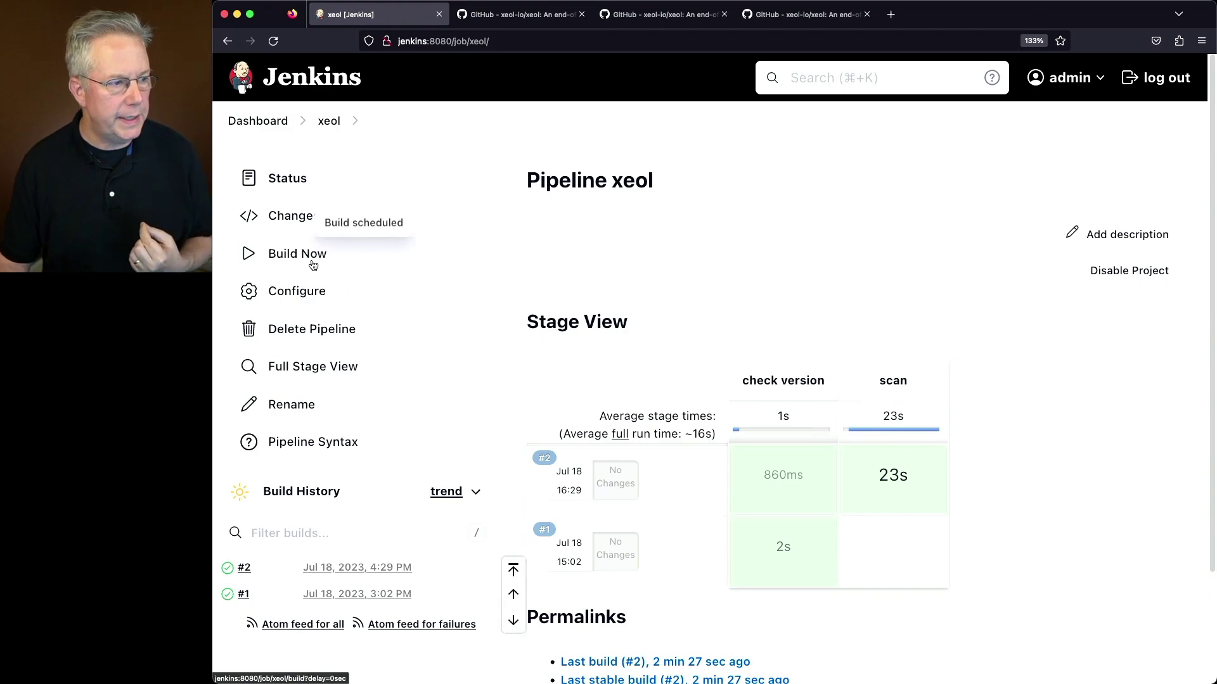
left_click(249, 566)
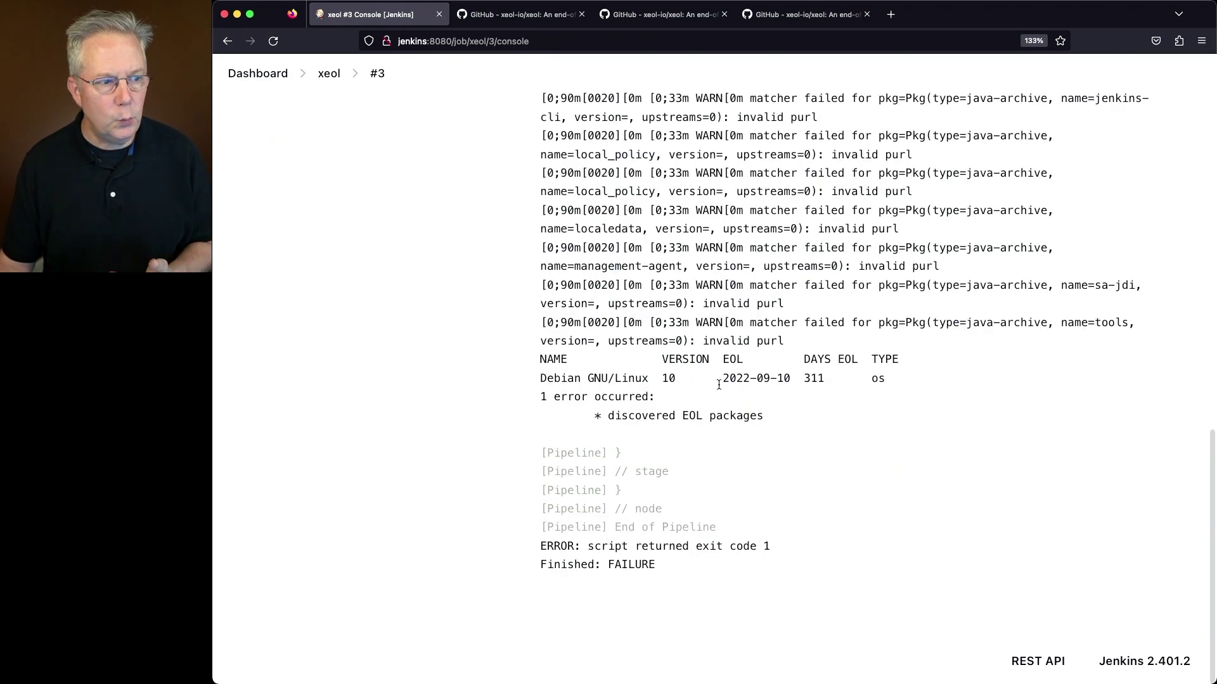
left_click_drag(542, 376, 686, 377)
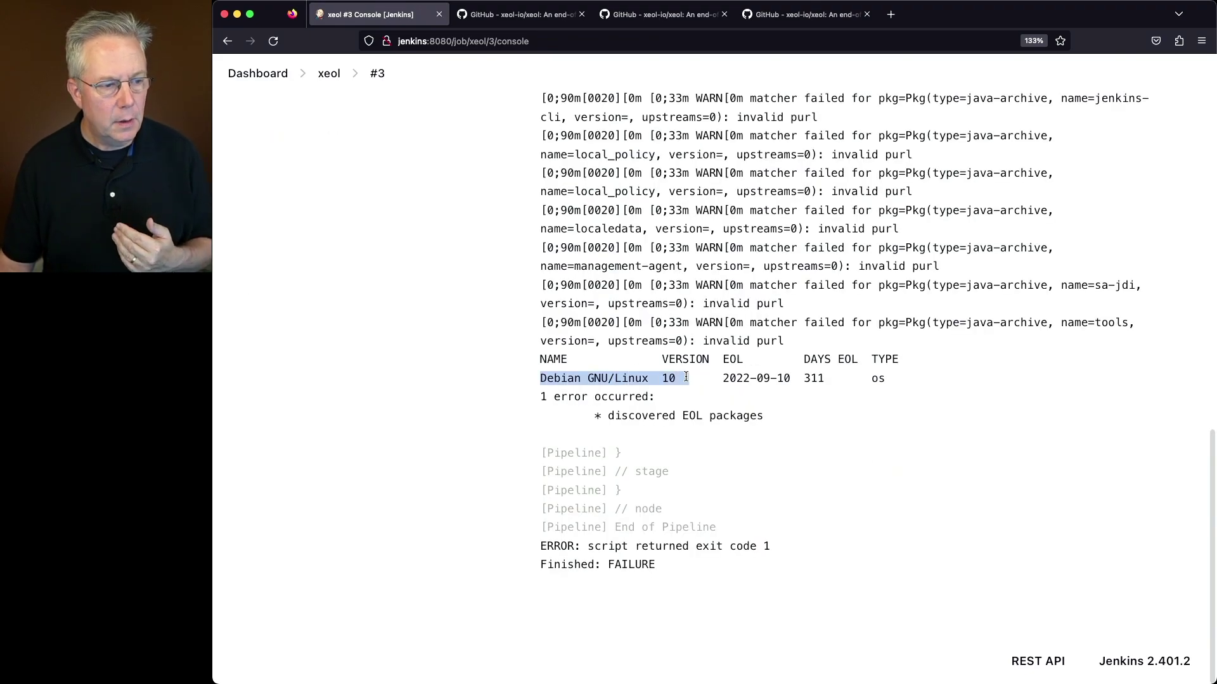
left_click_drag(543, 398, 659, 401)
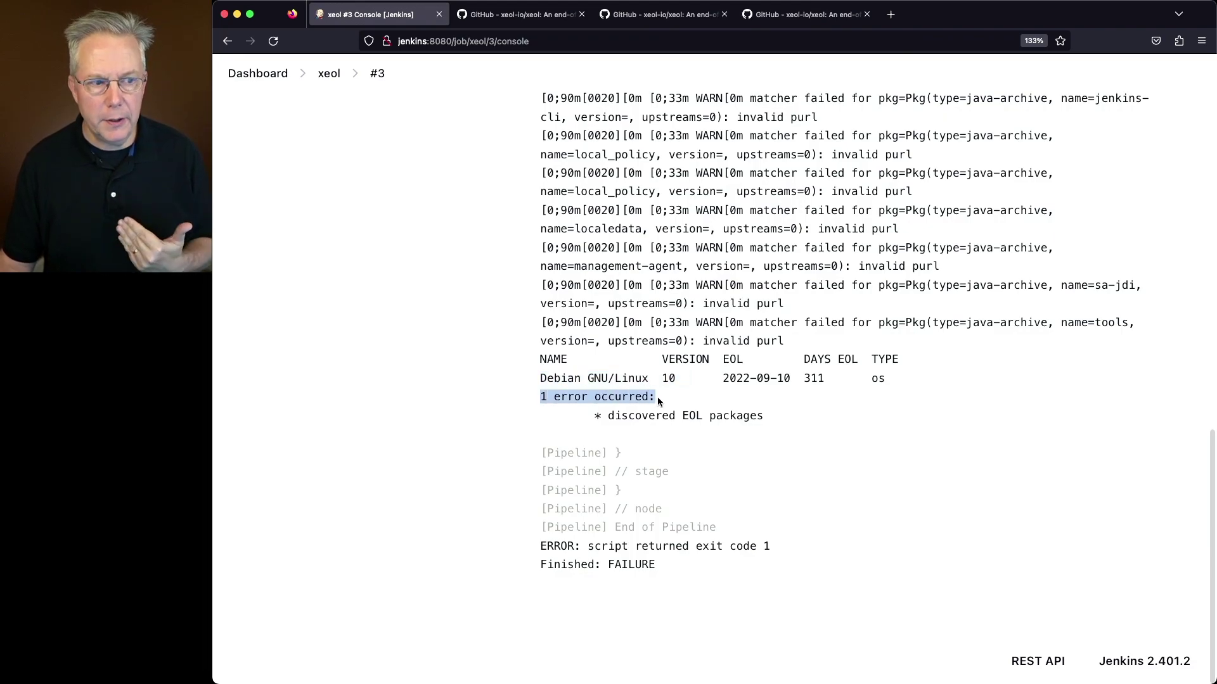
left_click_drag(598, 413, 761, 416)
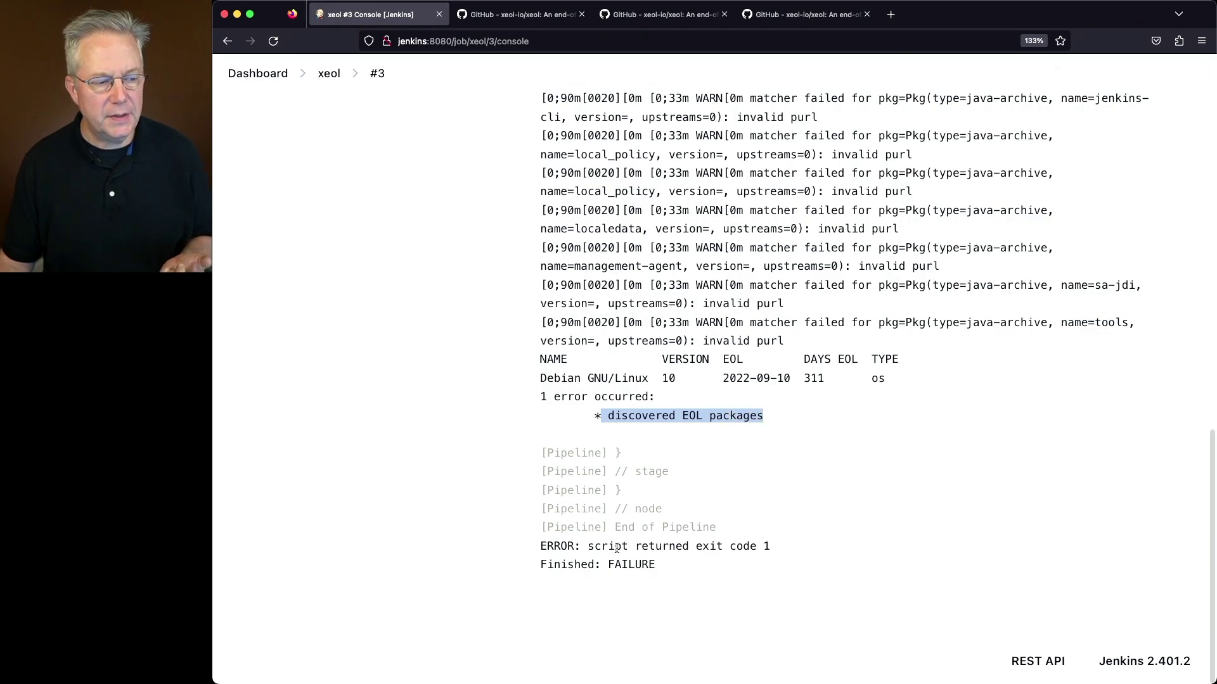
left_click_drag(563, 547, 743, 545)
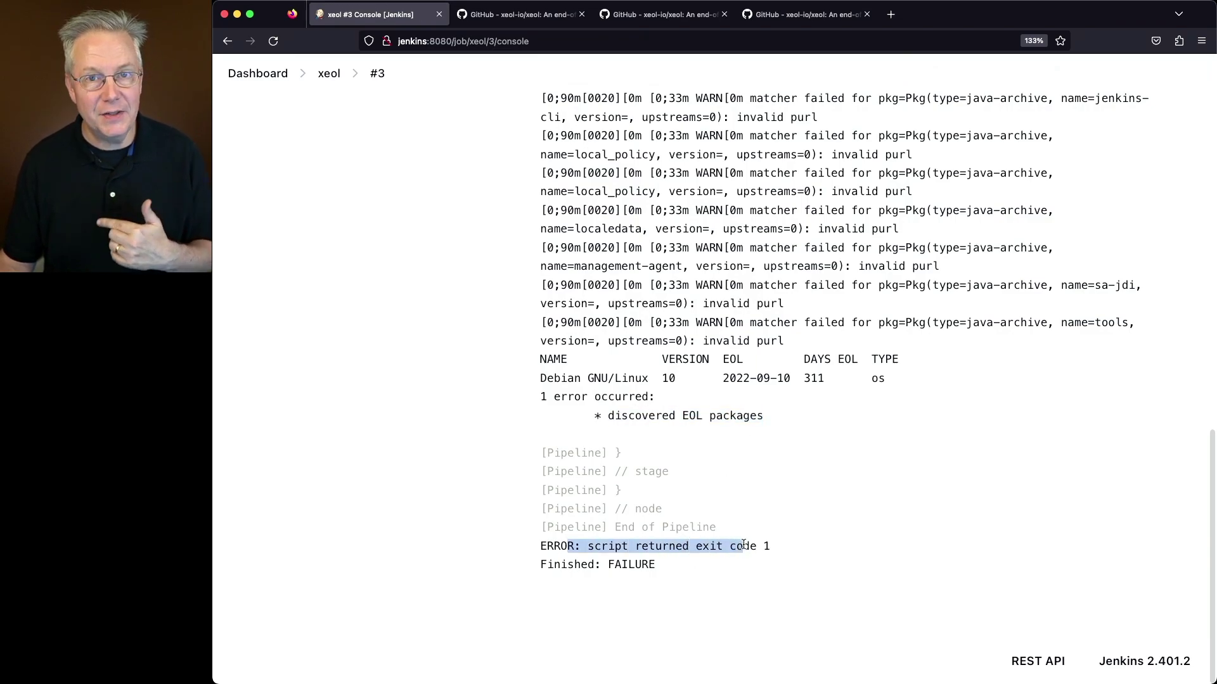
Step: Check the xeol pipeline's stage view for build #3 and return to the Jenkins dashboard
left_click(328, 74)
scroll(1100, 414, "down", 3)
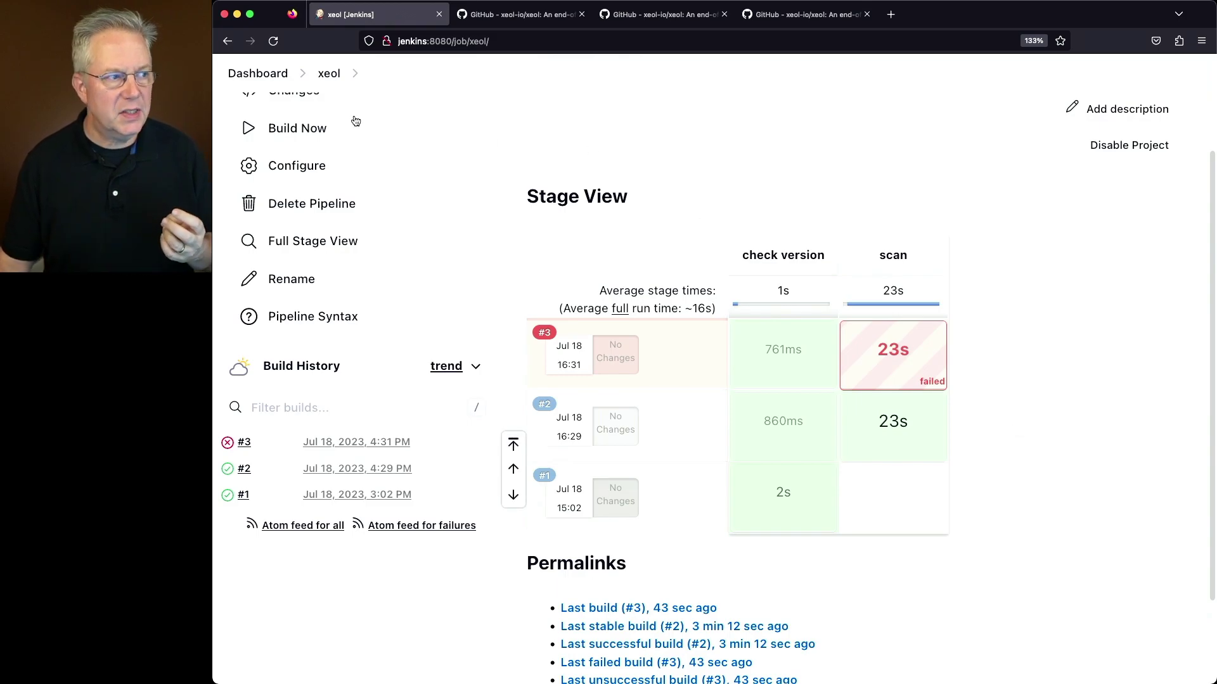
left_click(258, 73)
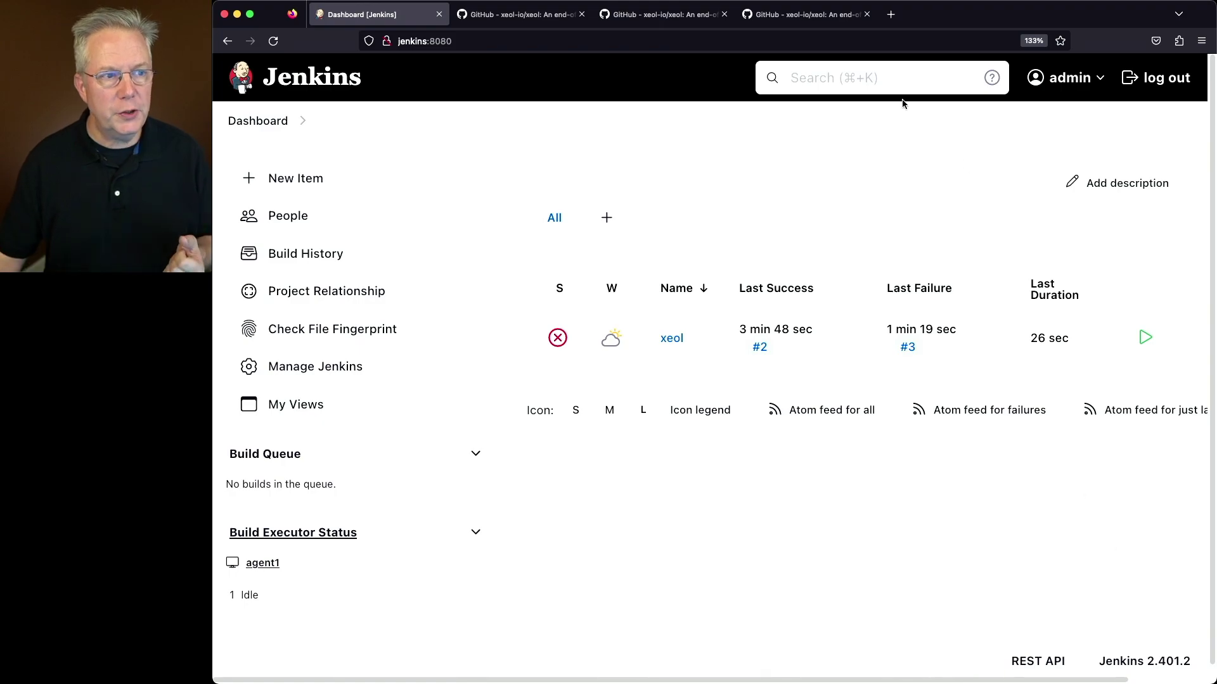
Step: Look up the lookahead option in the xeol README, set the pipeline's scan to "jenkins/jenkins:2.401.2-lts --fail-on-eol-found --lookahead 5y", and save
left_click(797, 14)
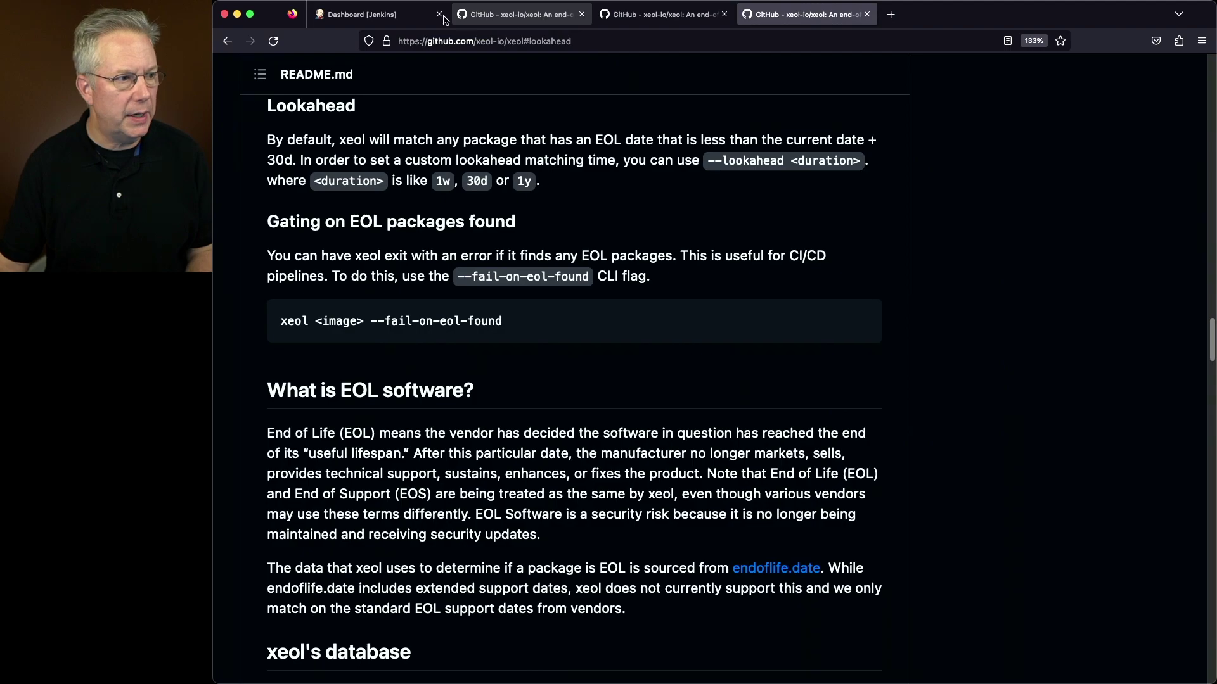
left_click(418, 14)
left_click(670, 333)
left_click(317, 293)
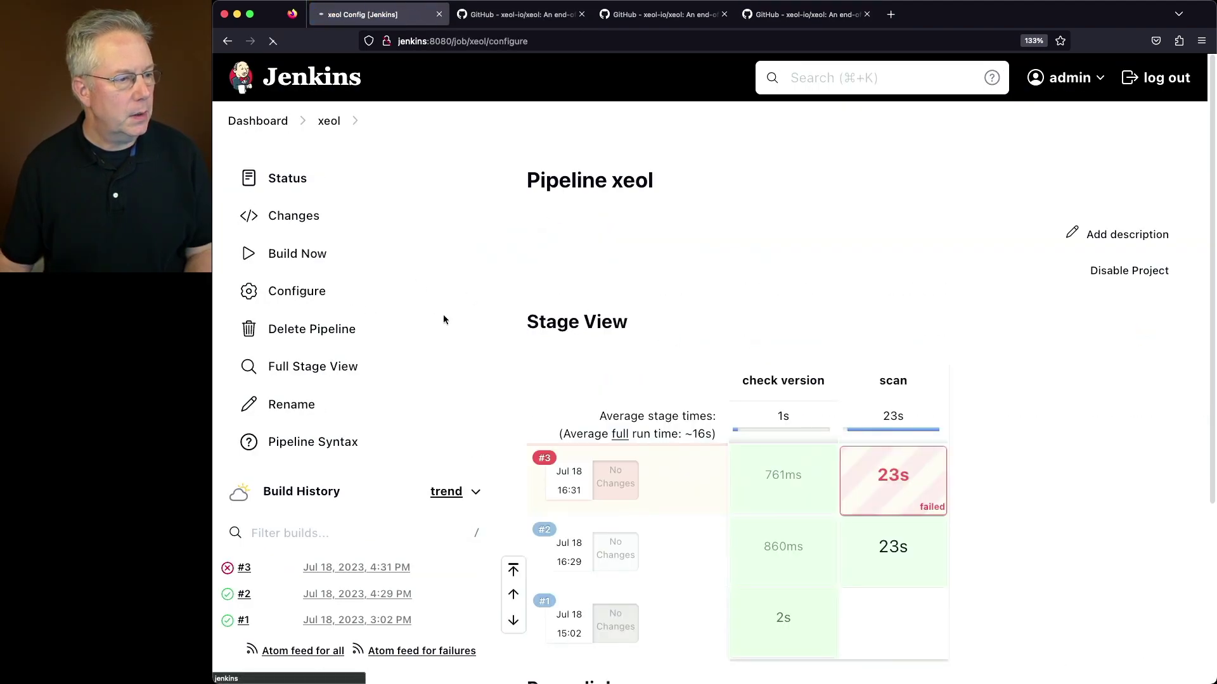
scroll(690, 375, "down", 10)
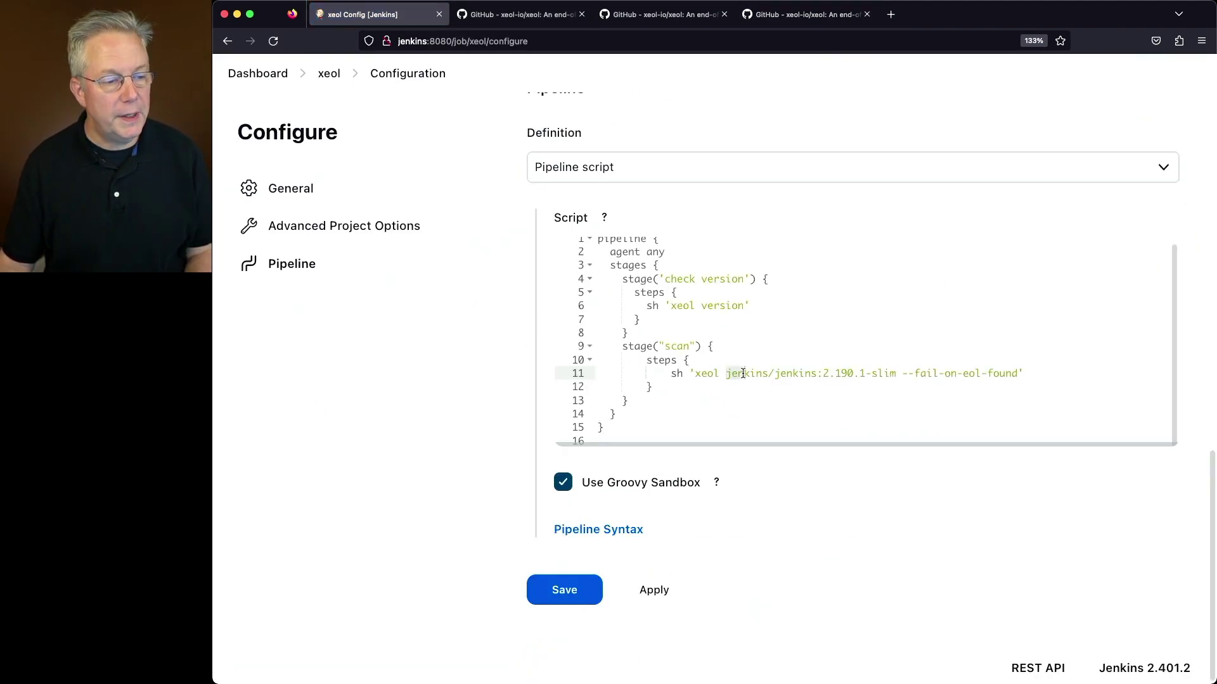
left_click_drag(755, 375, 1015, 375)
type("jenkins/jenkins:2.401.2-lts --fail-on-eol-found --lookahead 5y")
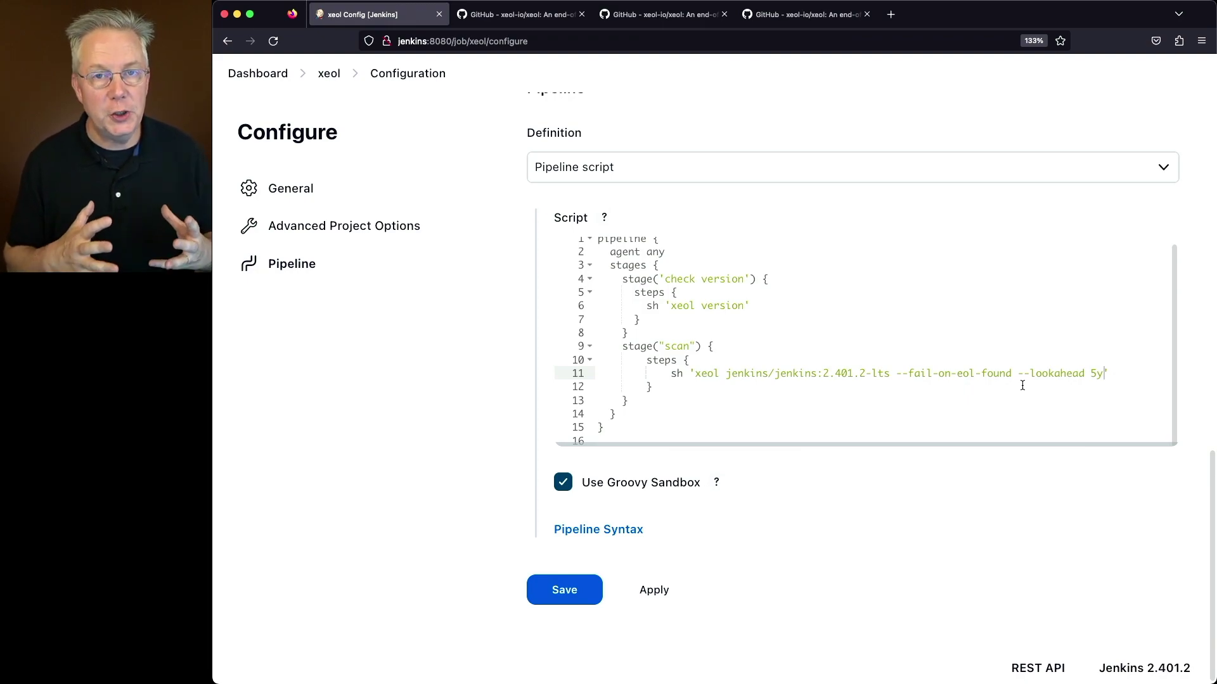
left_click(587, 598)
Step: Run the xeol pipeline again and examine the scan command's flags and the listed packages' versions, EOL dates and types in the console output
left_click(287, 256)
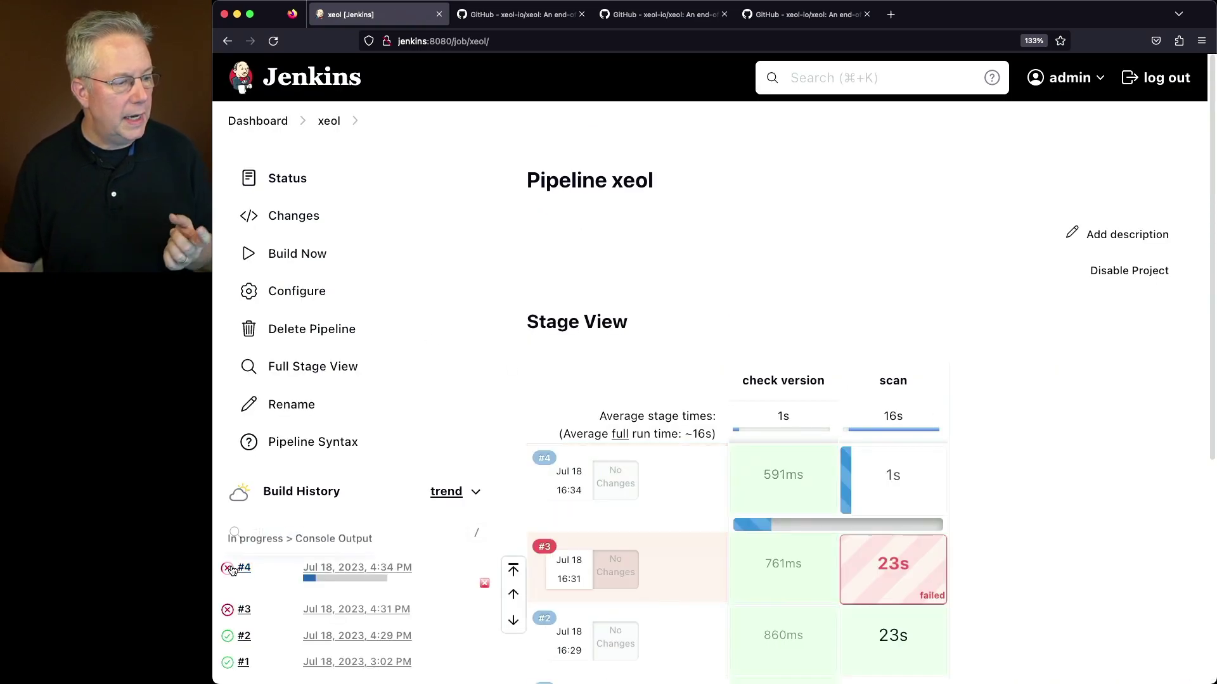
left_click(231, 569)
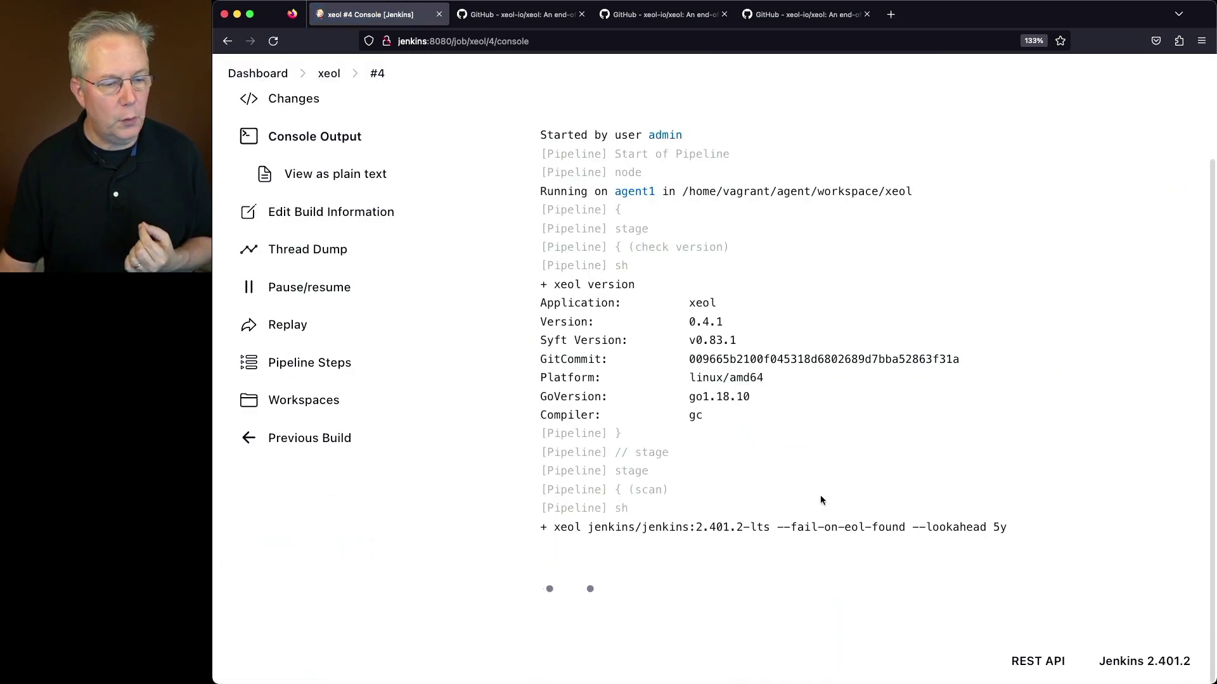
left_click_drag(702, 528, 895, 529)
left_click(917, 528)
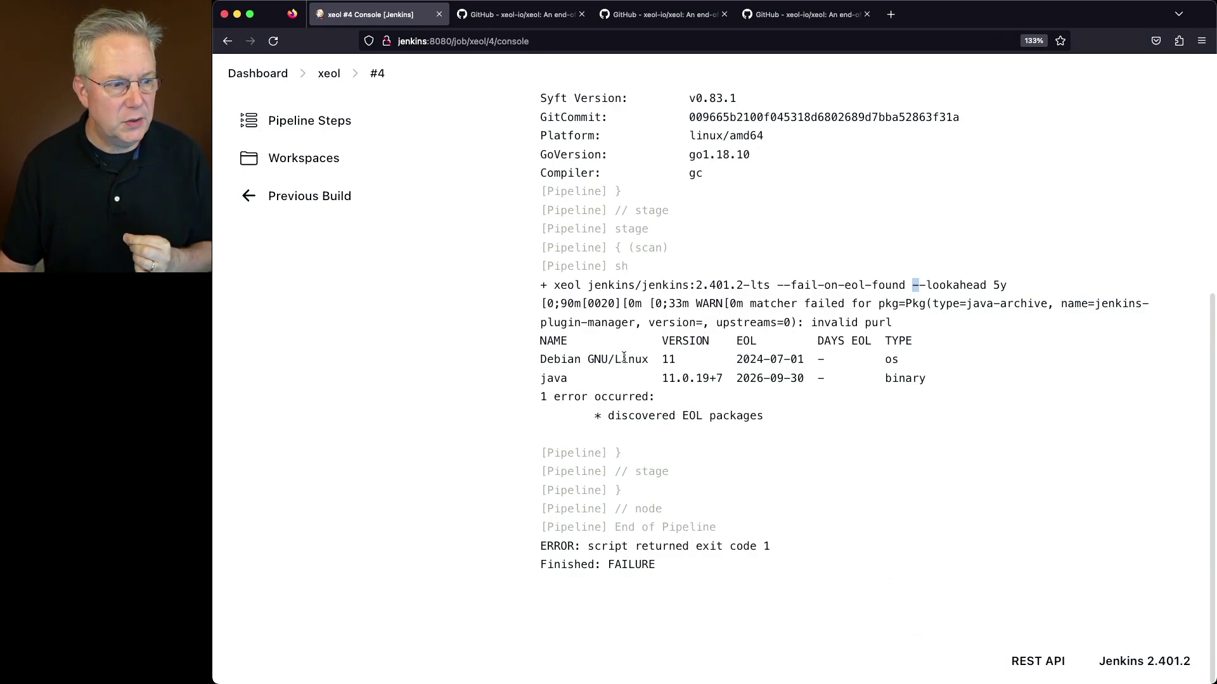
left_click_drag(544, 360, 668, 360)
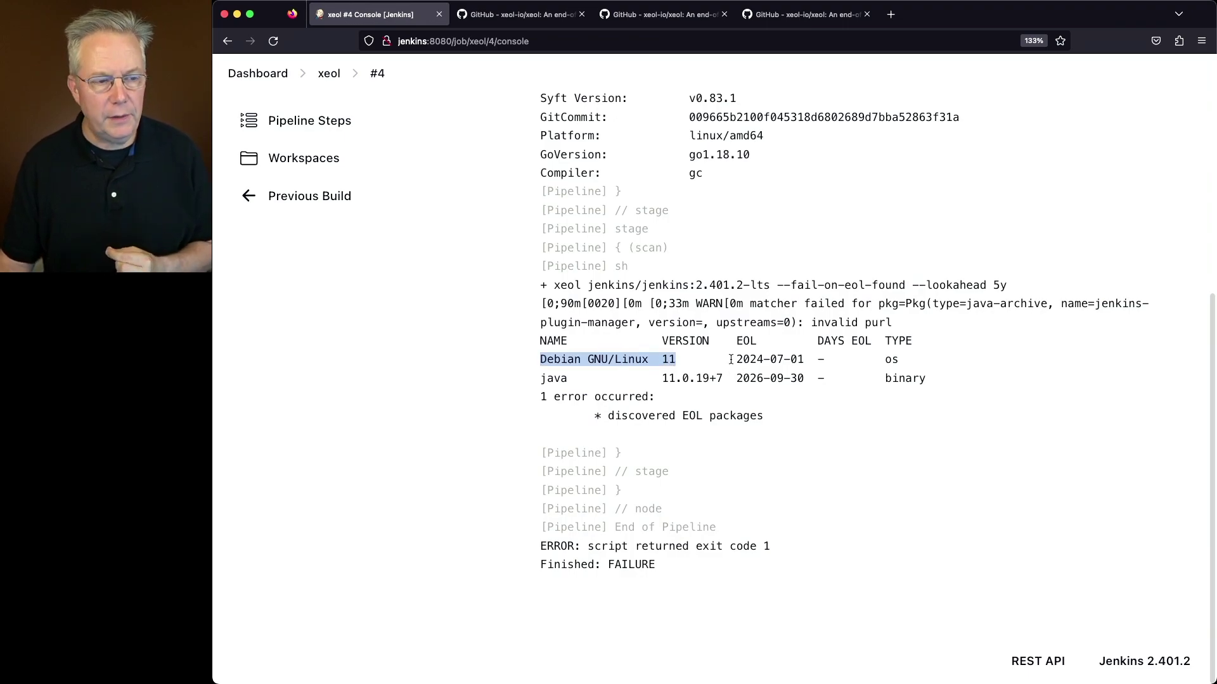
left_click_drag(769, 359, 800, 360)
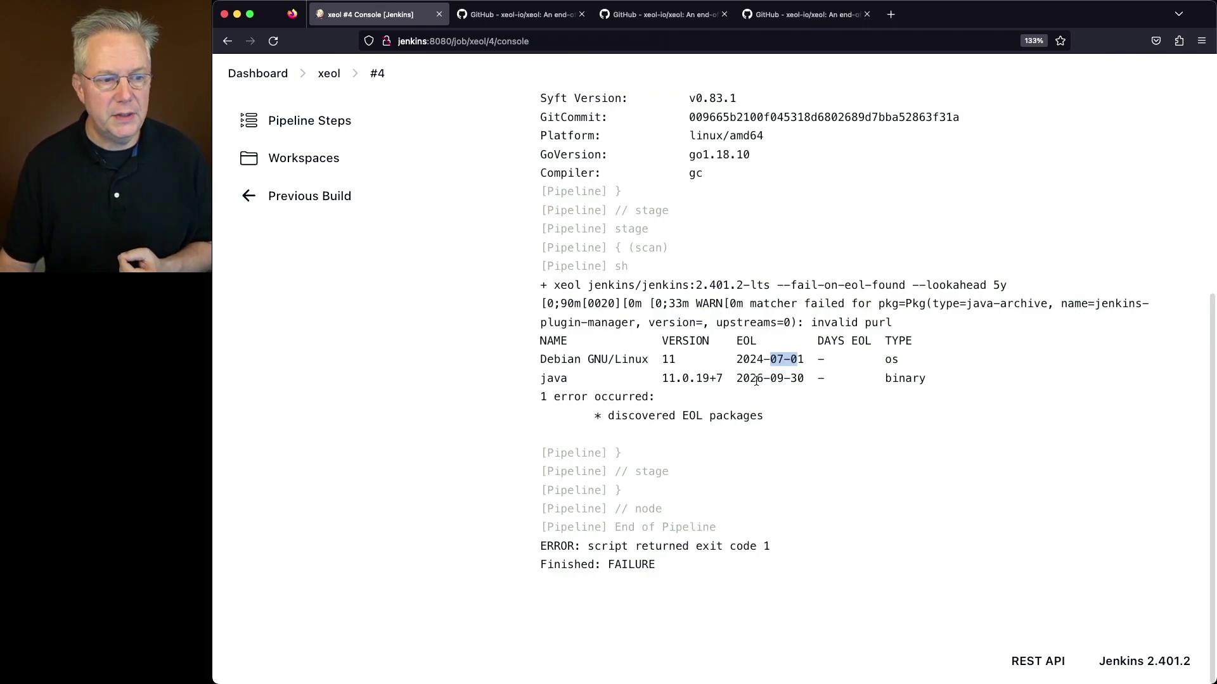
left_click_drag(902, 359, 880, 361)
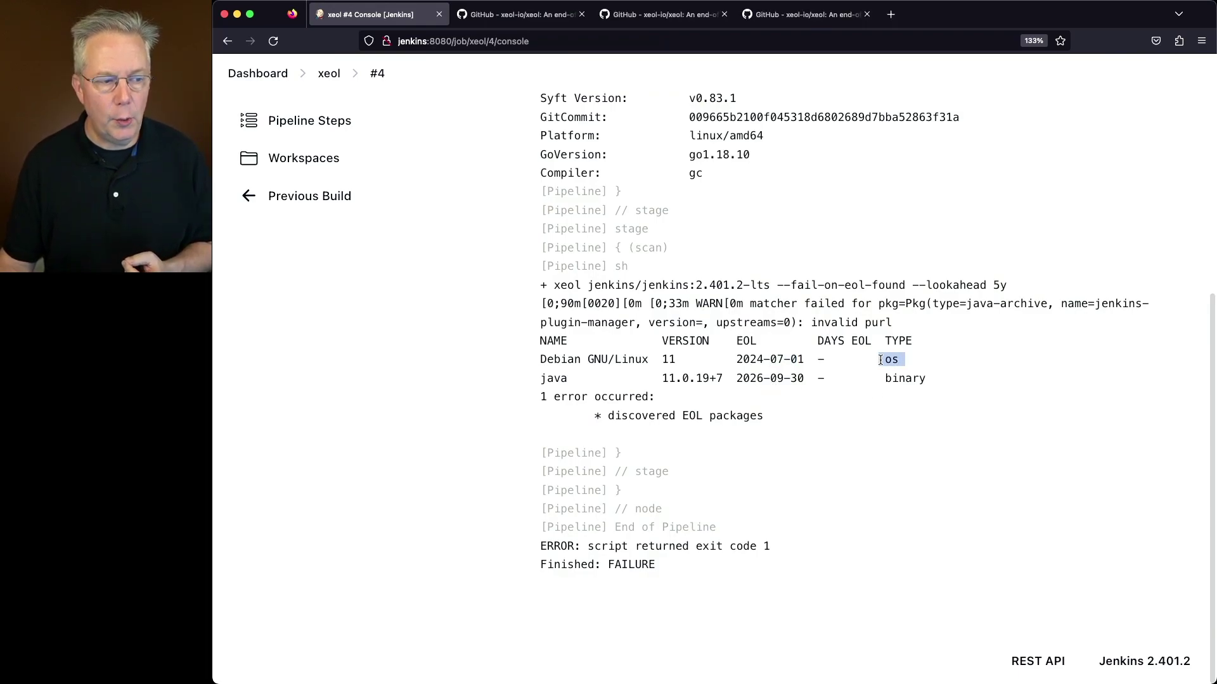
double_click(890, 379)
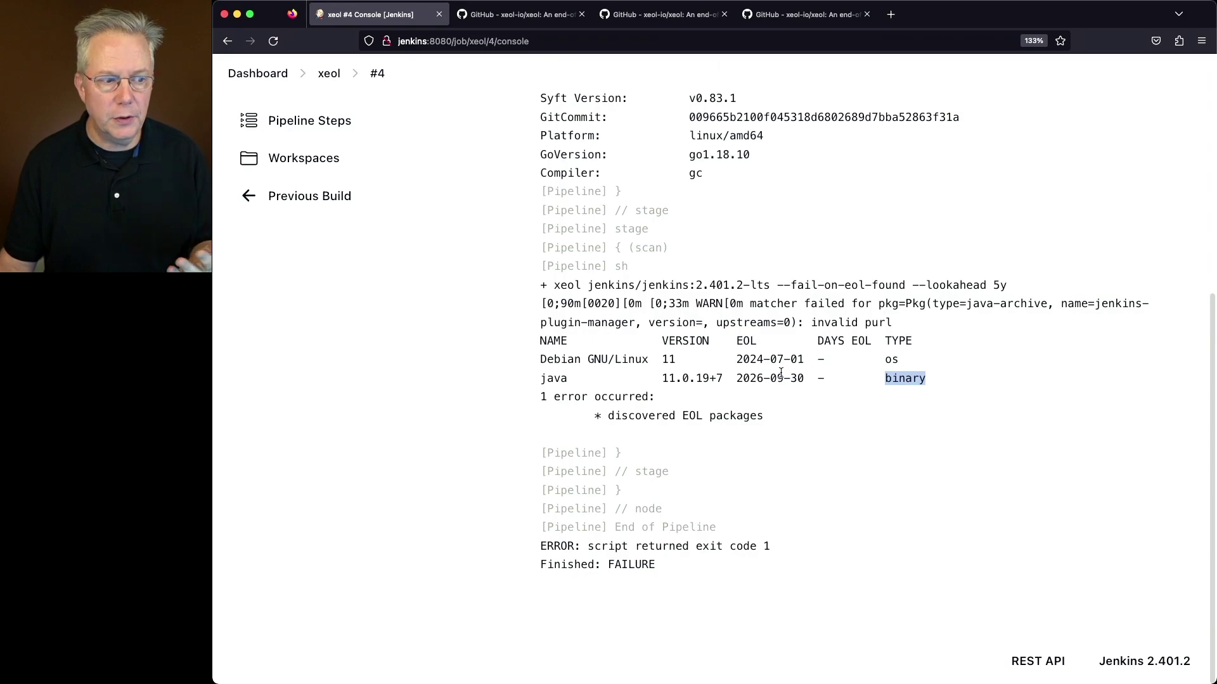
Step: Return to the xeol pipeline page and check the scan stage of build #4 in the stage view
left_click(326, 73)
scroll(675, 366, "down", 2)
scroll(674, 366, "down", 1)
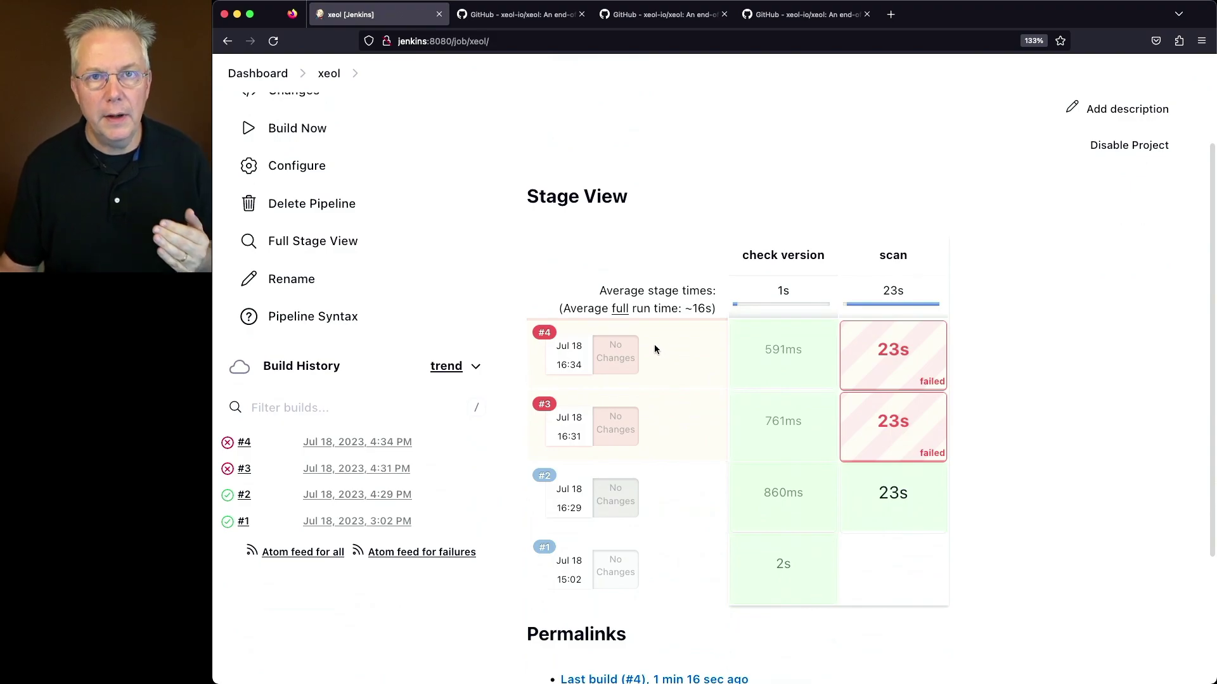